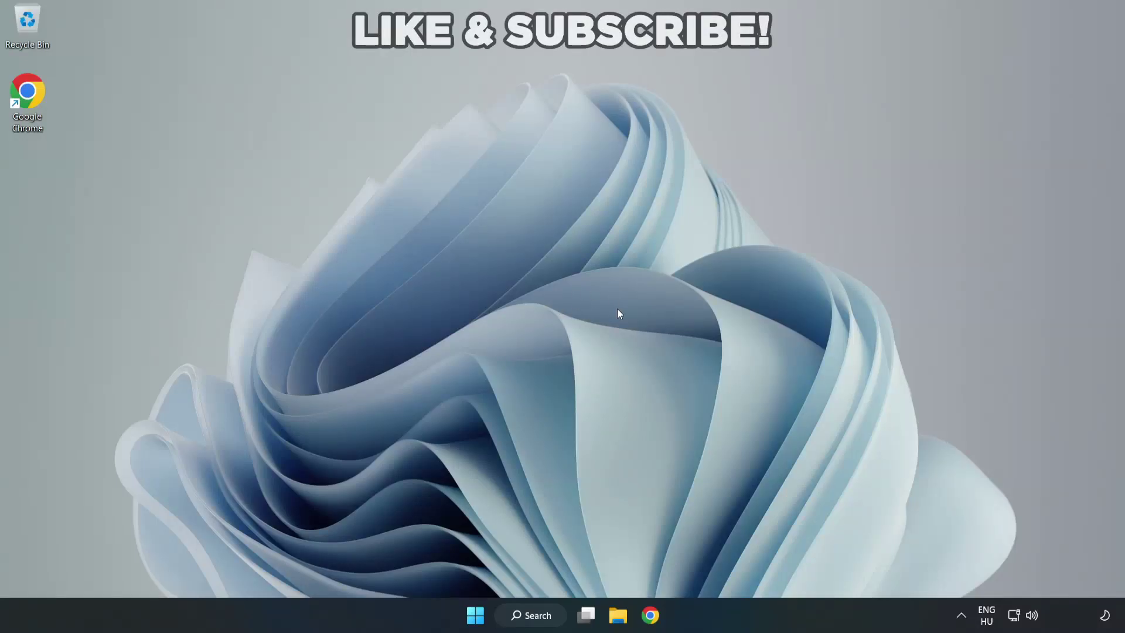
# Step: Switch the quick settings output from CABLE Input to Speakers (High Definition Audio Device)
pyautogui.click(1033, 617)
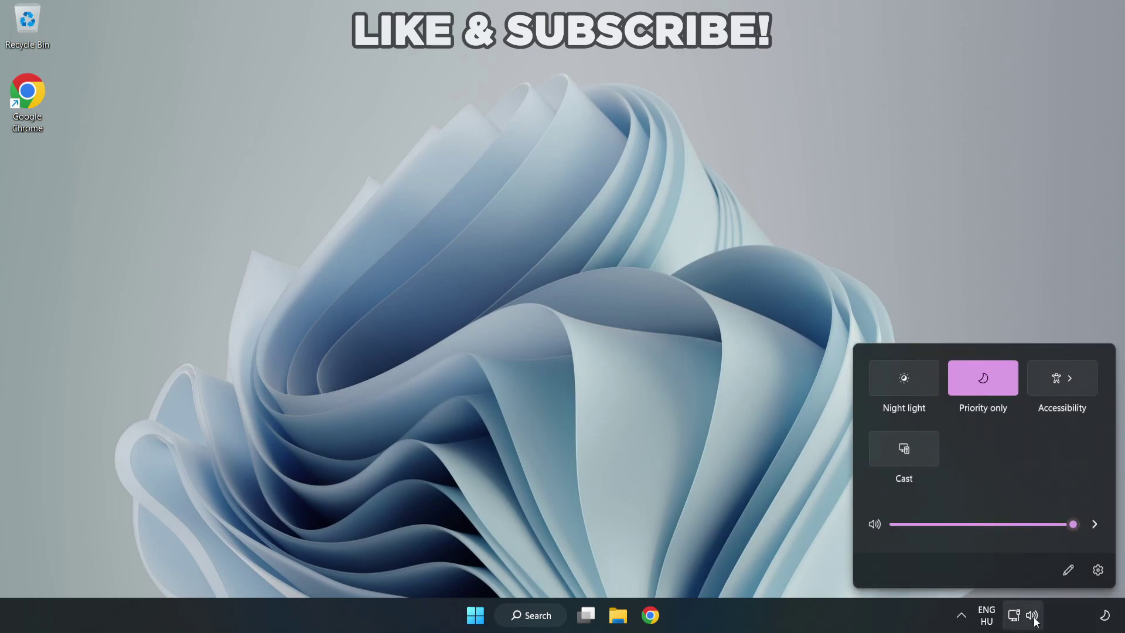
pyautogui.click(1094, 525)
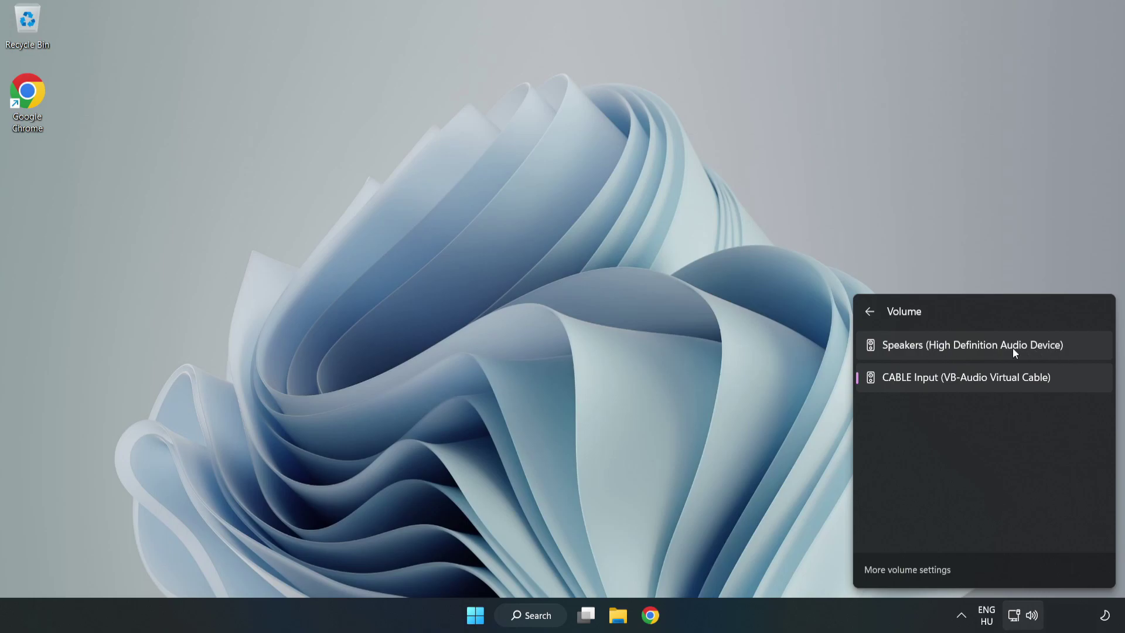
pyautogui.click(1085, 350)
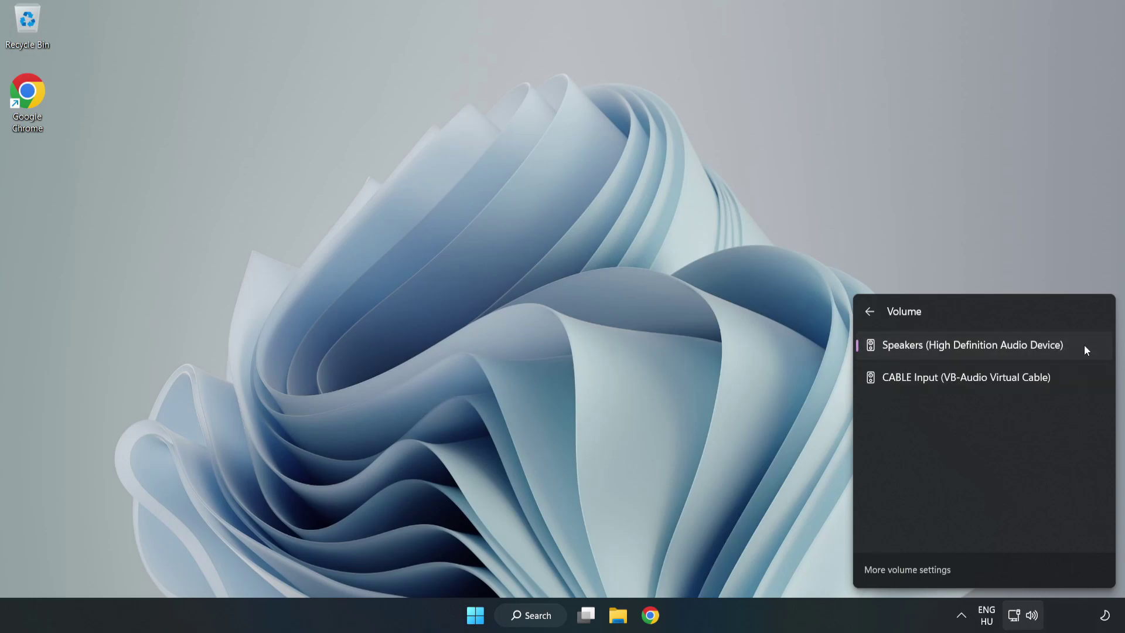
pyautogui.click(546, 303)
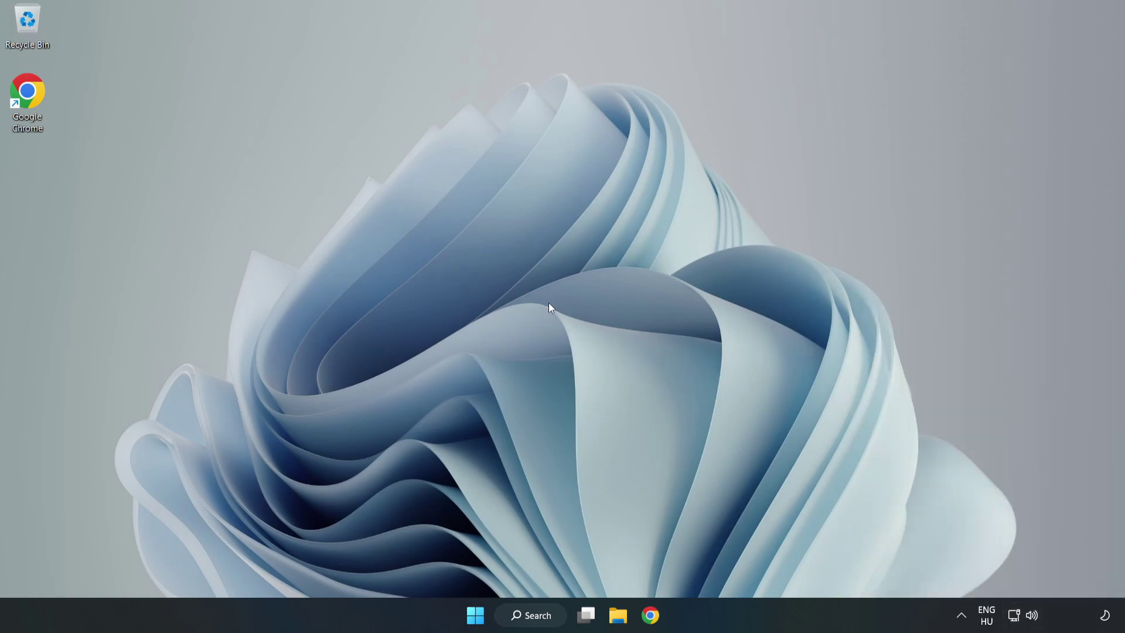
# Step: Reset sound devices and app volumes to defaults in the volume mixer, then close Settings
pyautogui.rightClick(1033, 616)
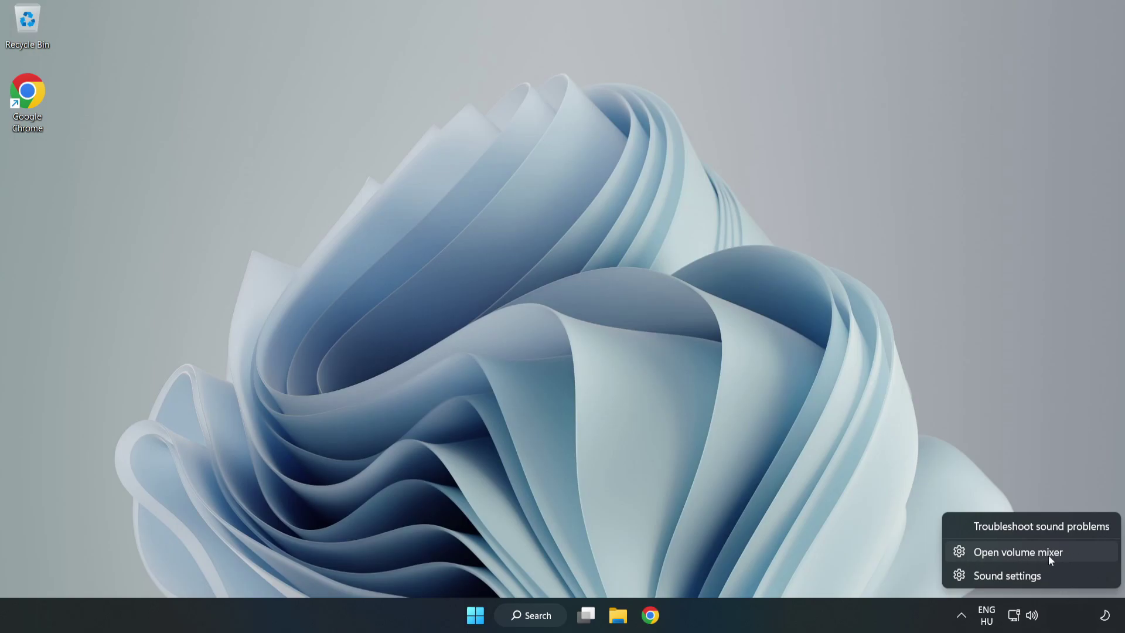
pyautogui.click(1079, 555)
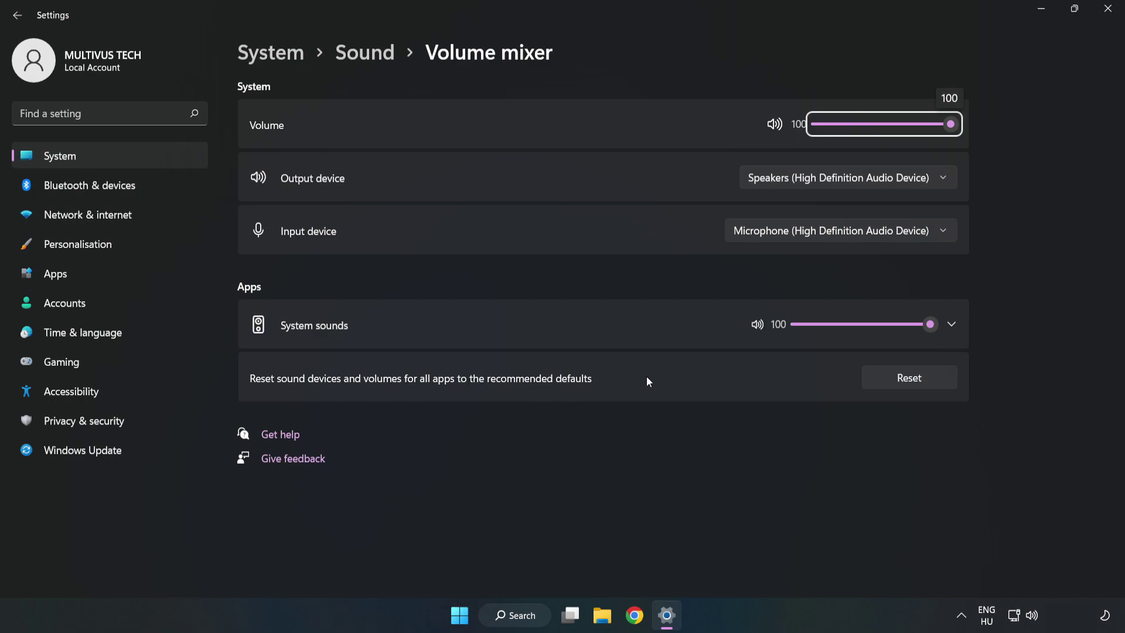
pyautogui.click(922, 384)
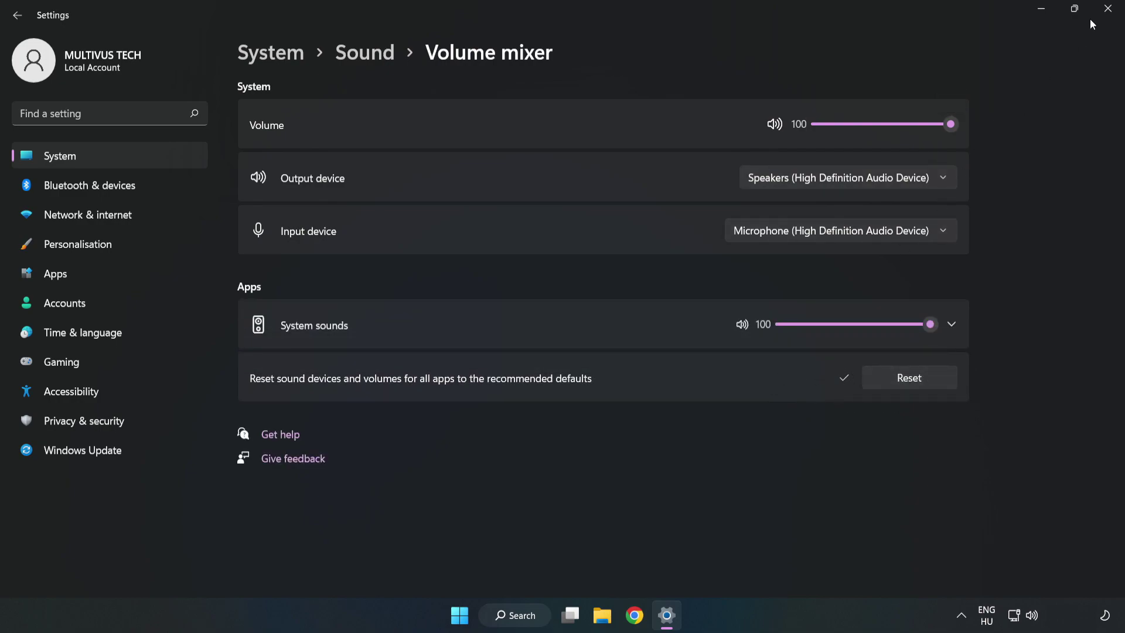
pyautogui.click(1106, 16)
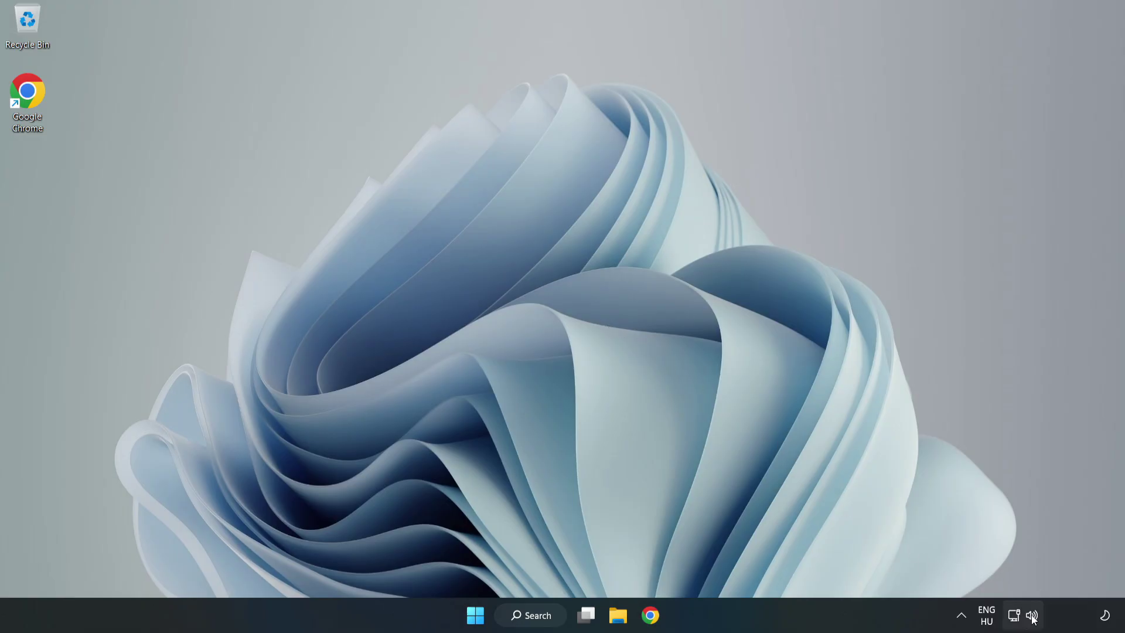
# Step: Open System > Sound settings and scroll down to the Advanced section with More sound settings
pyautogui.rightClick(1033, 616)
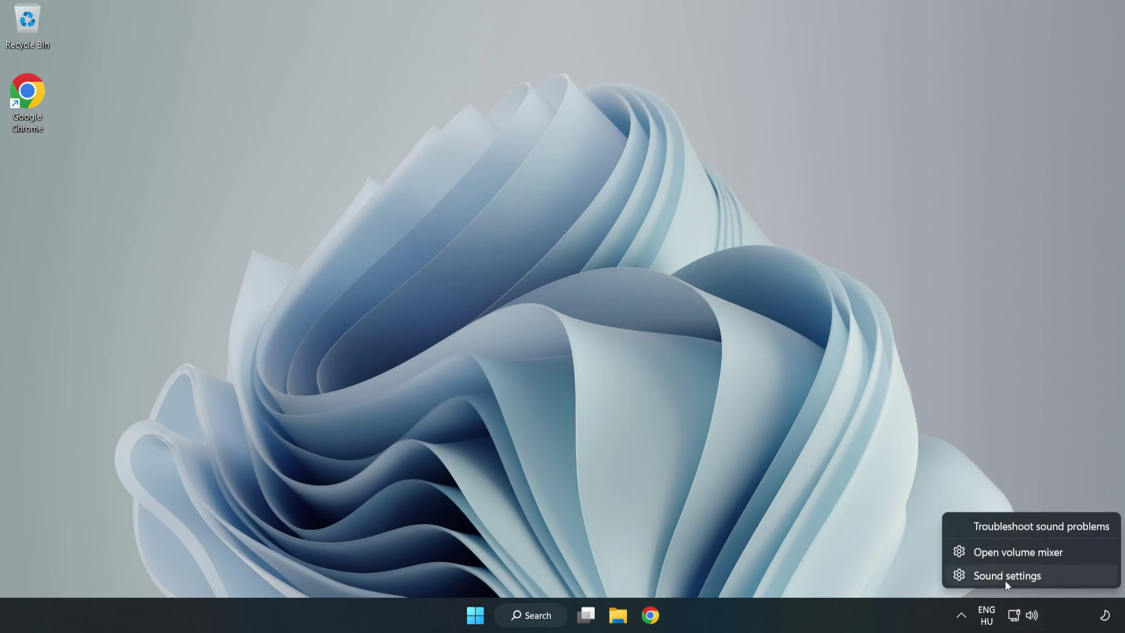
pyautogui.click(1048, 579)
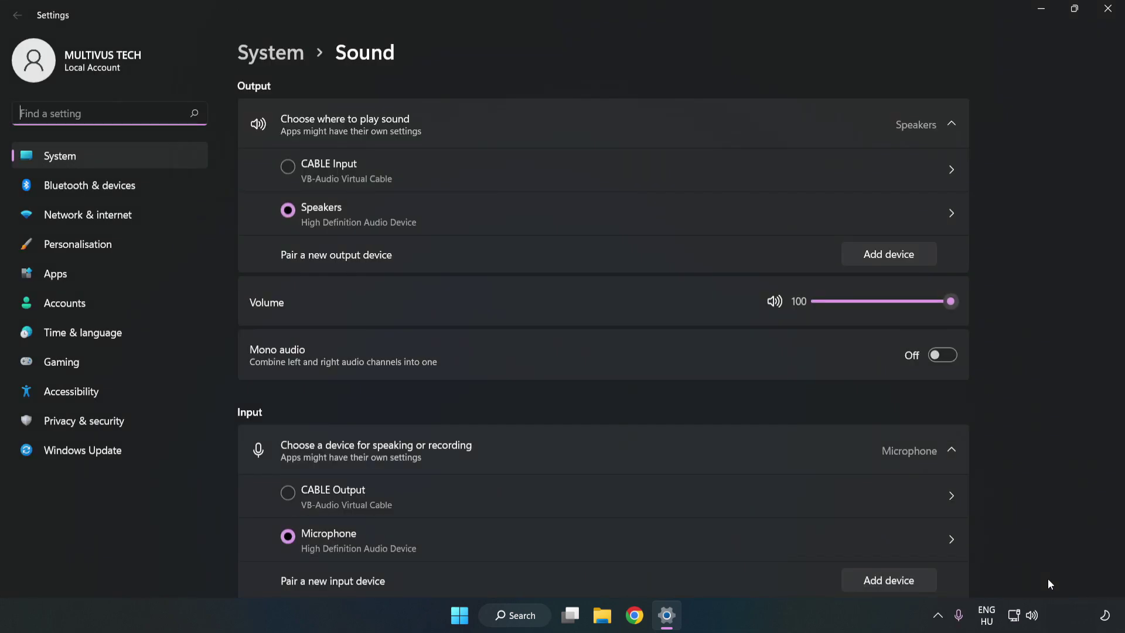
pyautogui.moveTo(952, 301); pyautogui.dragTo(996, 318)
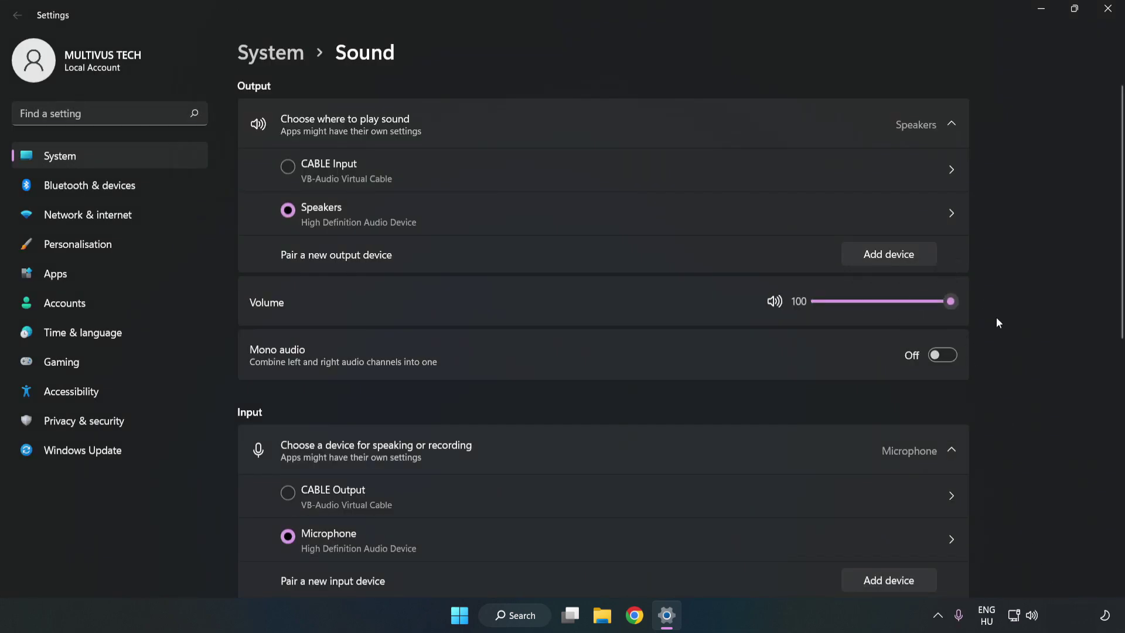
pyautogui.scroll(-5, 1095, 278)
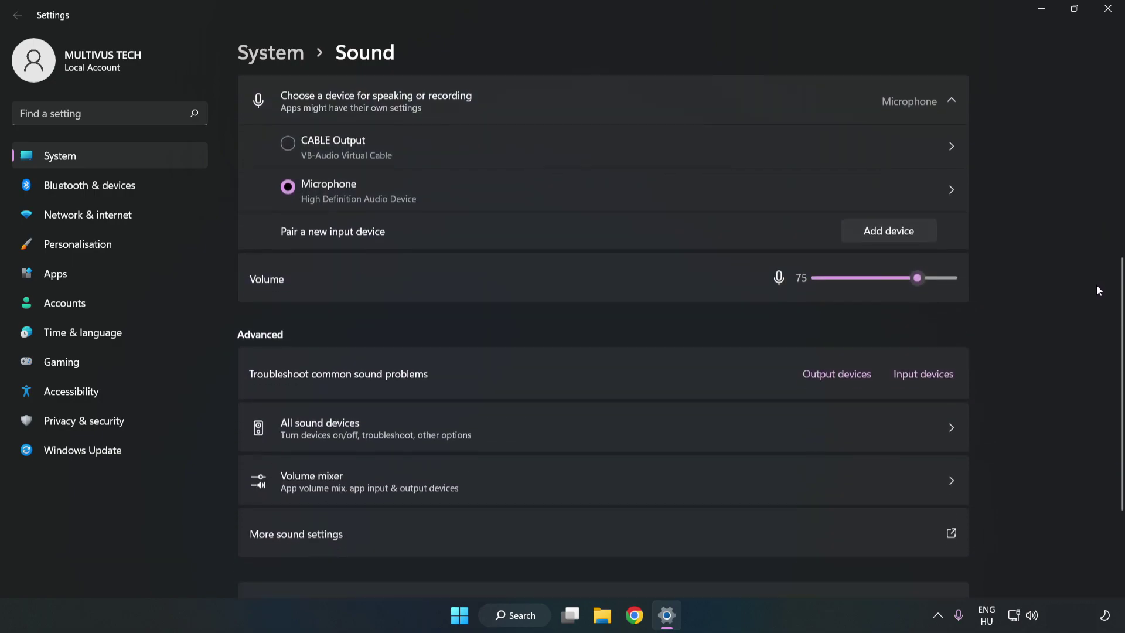
pyautogui.scroll(-1, 1098, 289)
pyautogui.scroll(-2, 1095, 289)
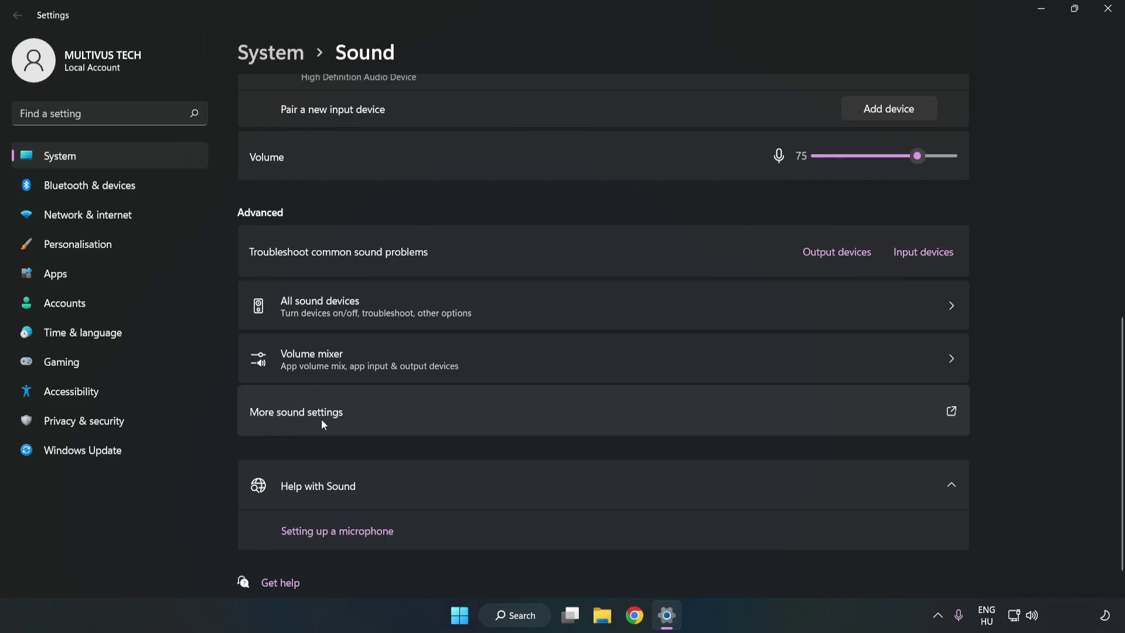
# Step: Disable the CABLE Input device on the Playback tab of the classic Sound dialog
pyautogui.click(489, 421)
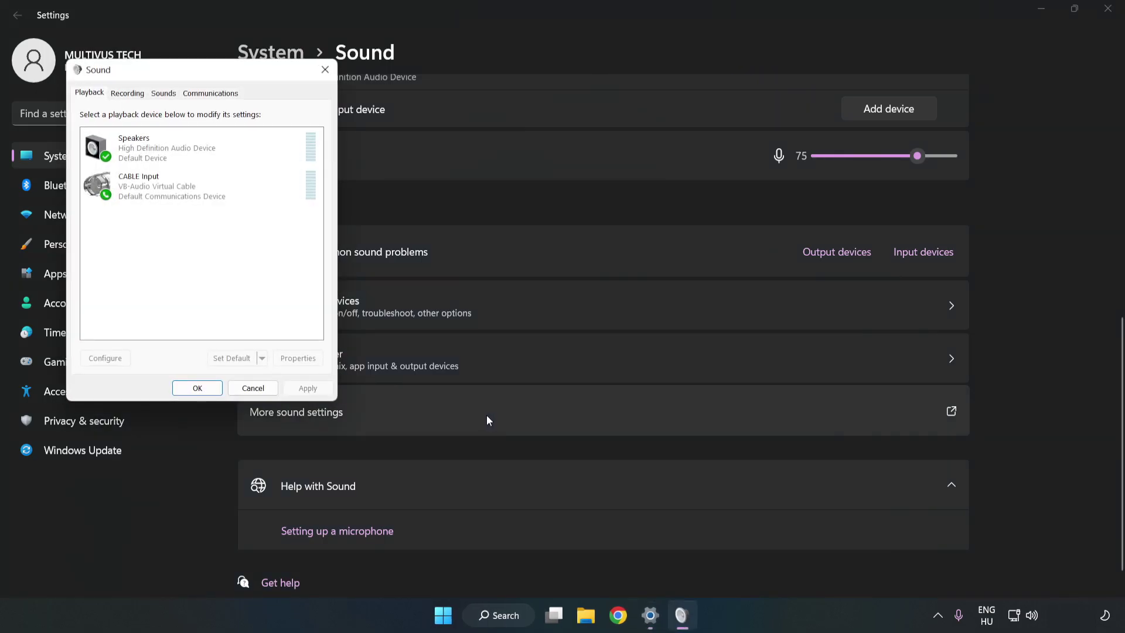
pyautogui.moveTo(239, 80); pyautogui.dragTo(581, 145)
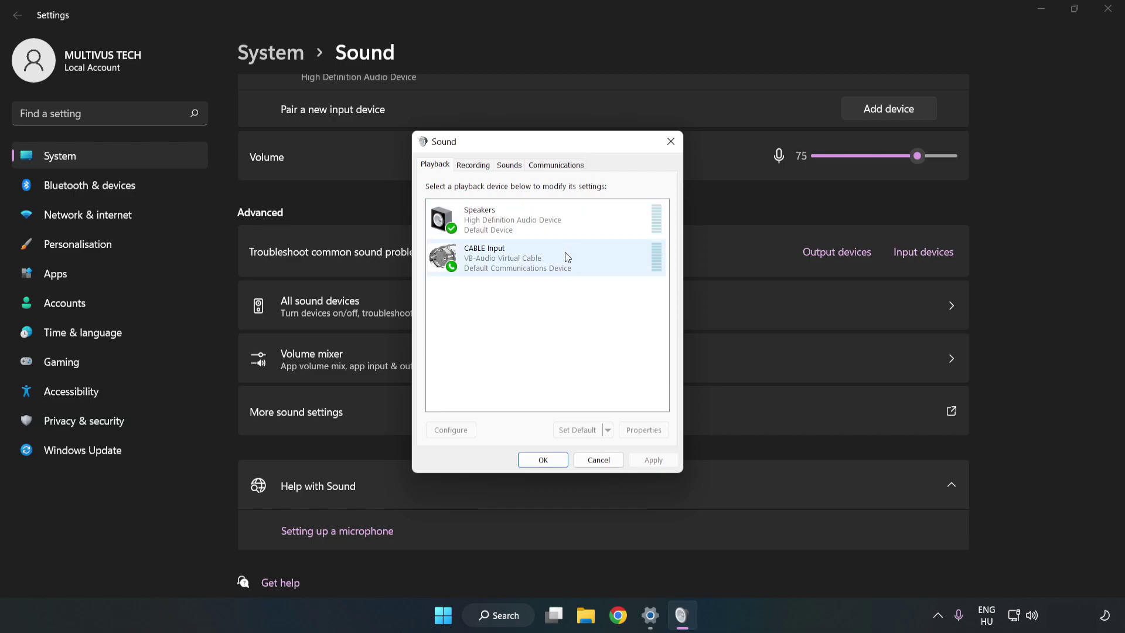
pyautogui.click(449, 257)
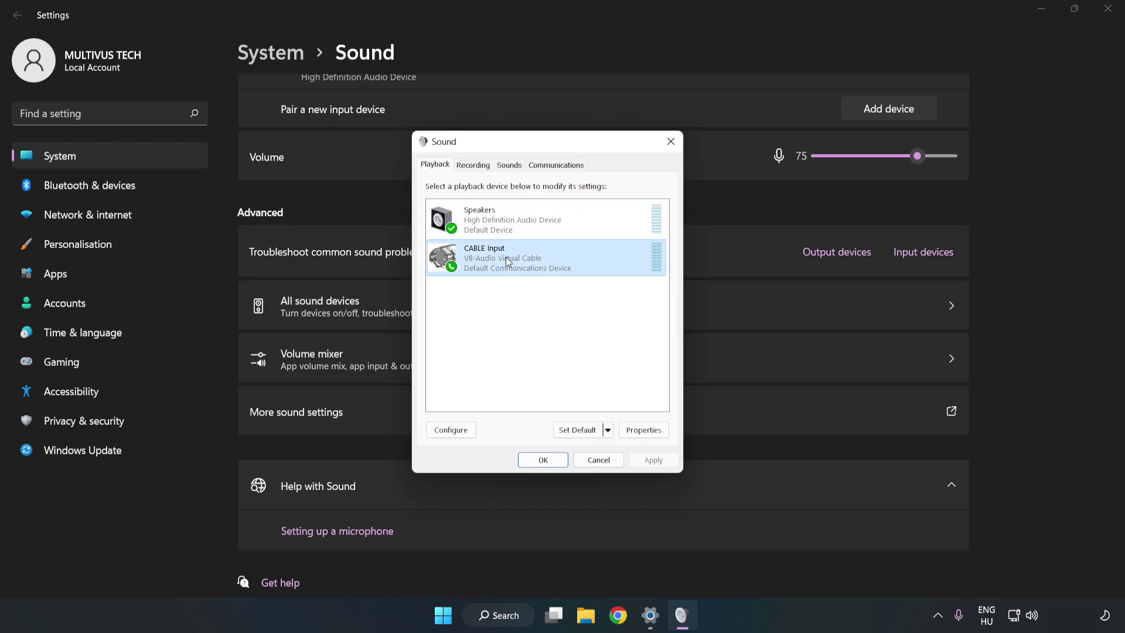
pyautogui.rightClick(563, 261)
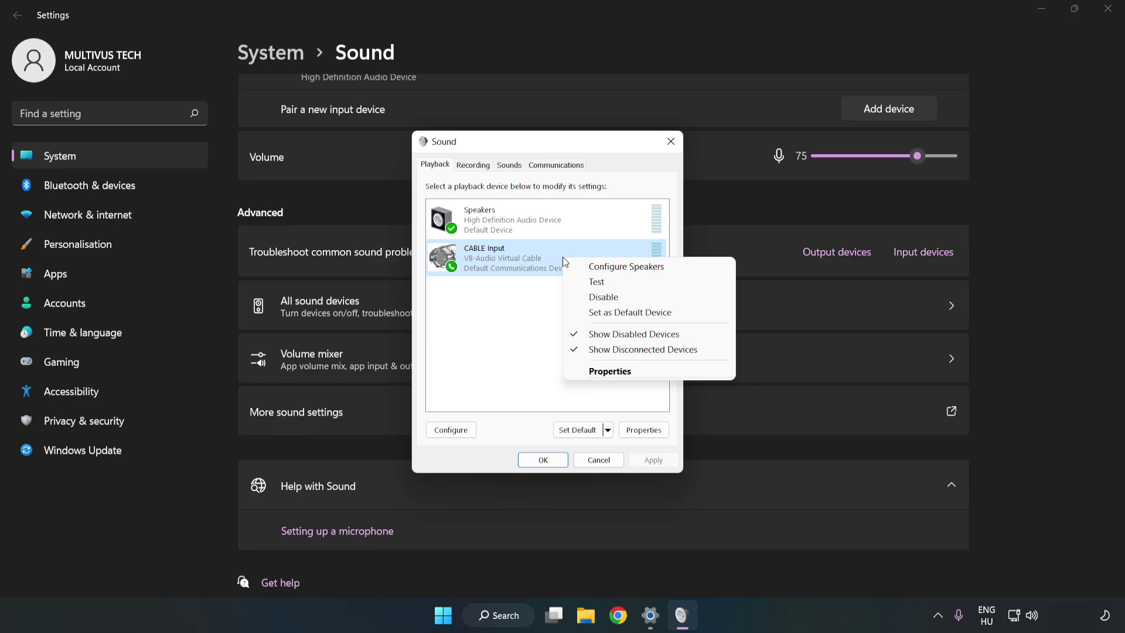
pyautogui.click(630, 297)
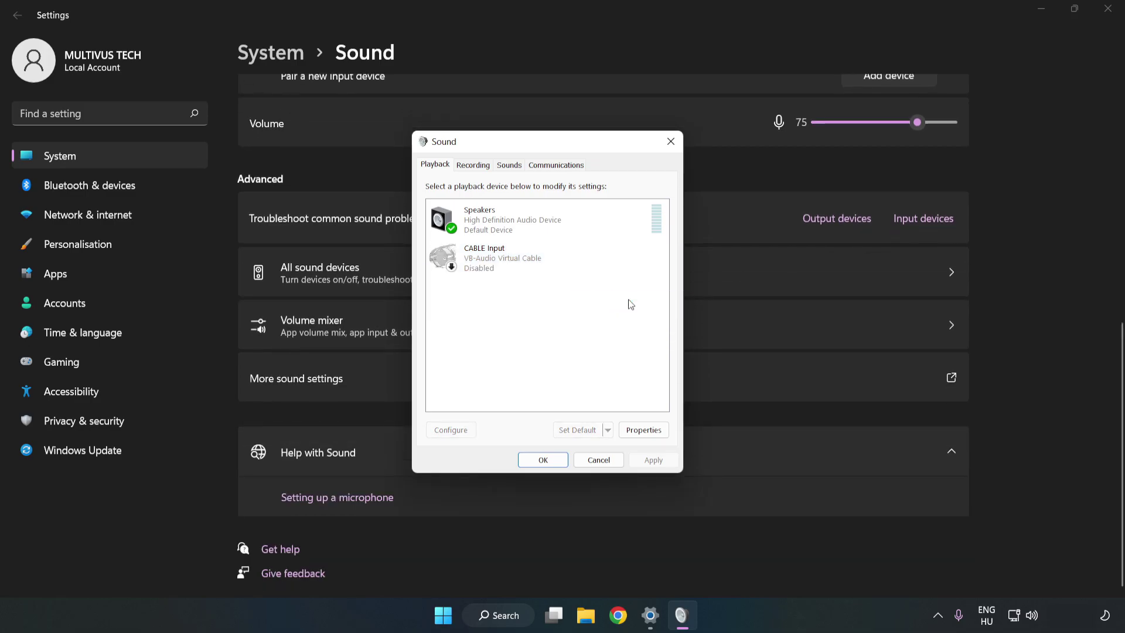
# Step: Configure Speakers as 7.1 Surround, keeping all optional and full-range speakers ticked
pyautogui.click(483, 235)
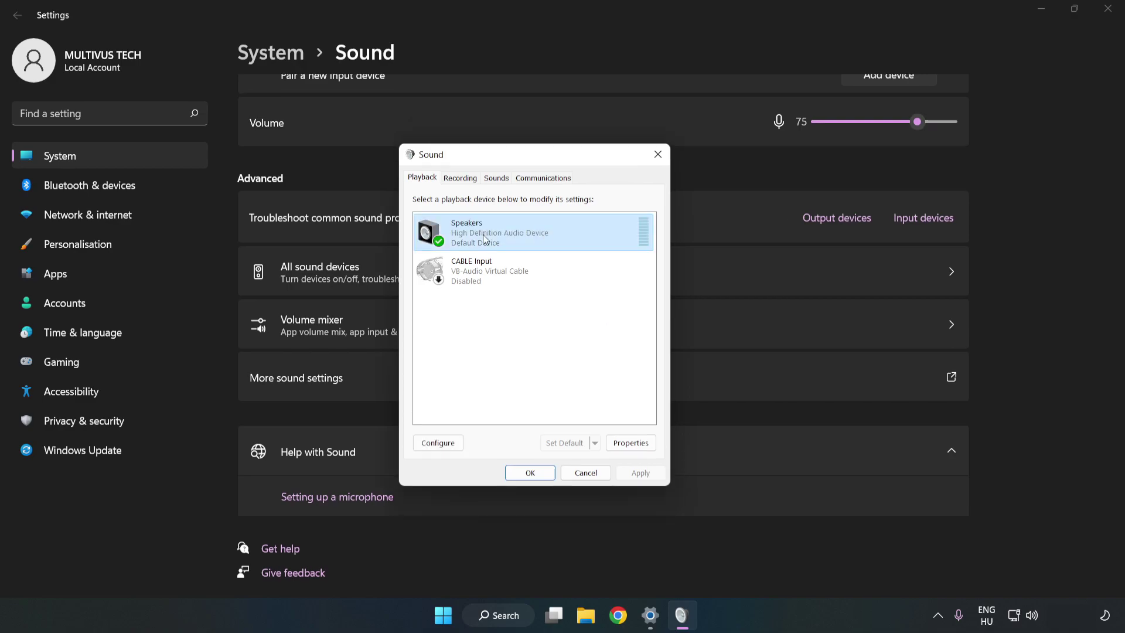
pyautogui.rightClick(574, 231)
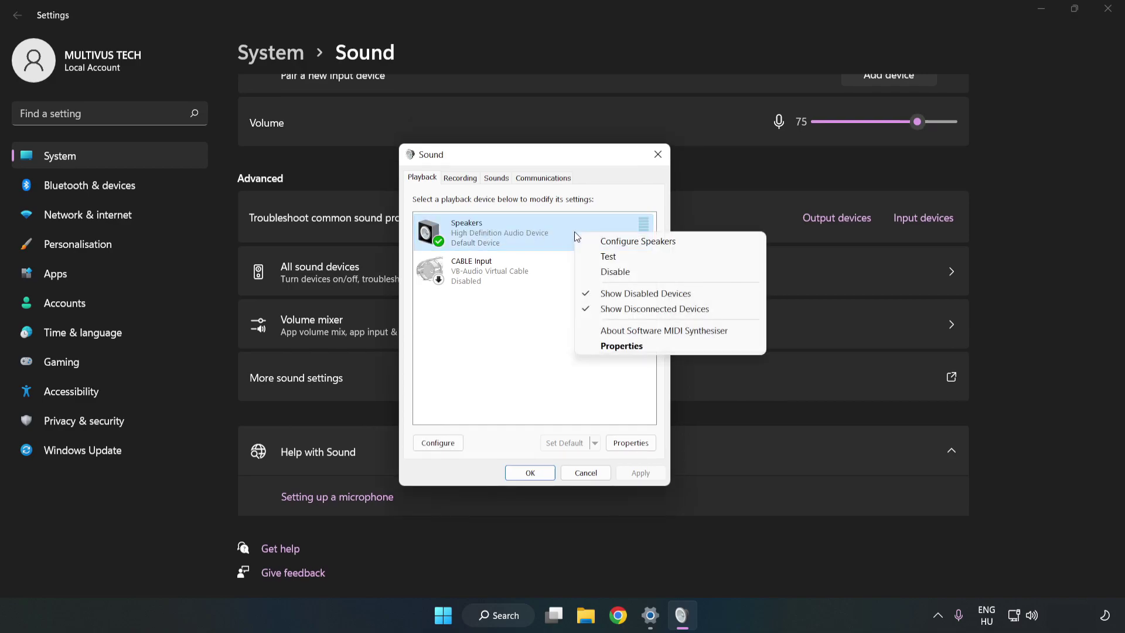
pyautogui.click(639, 242)
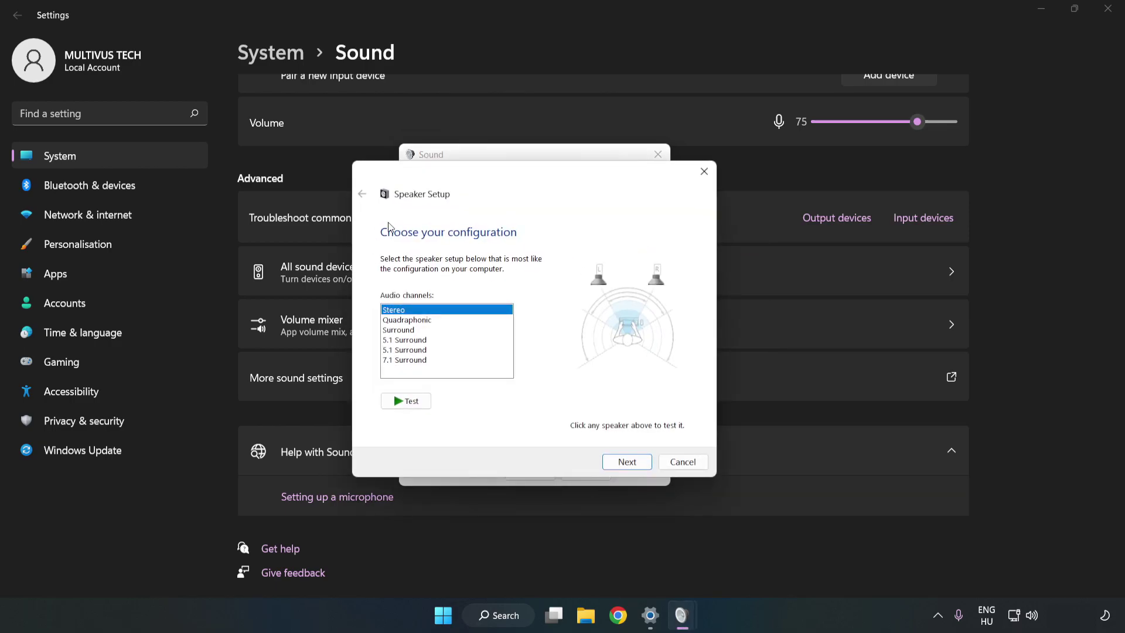
pyautogui.click(416, 321)
pyautogui.click(414, 361)
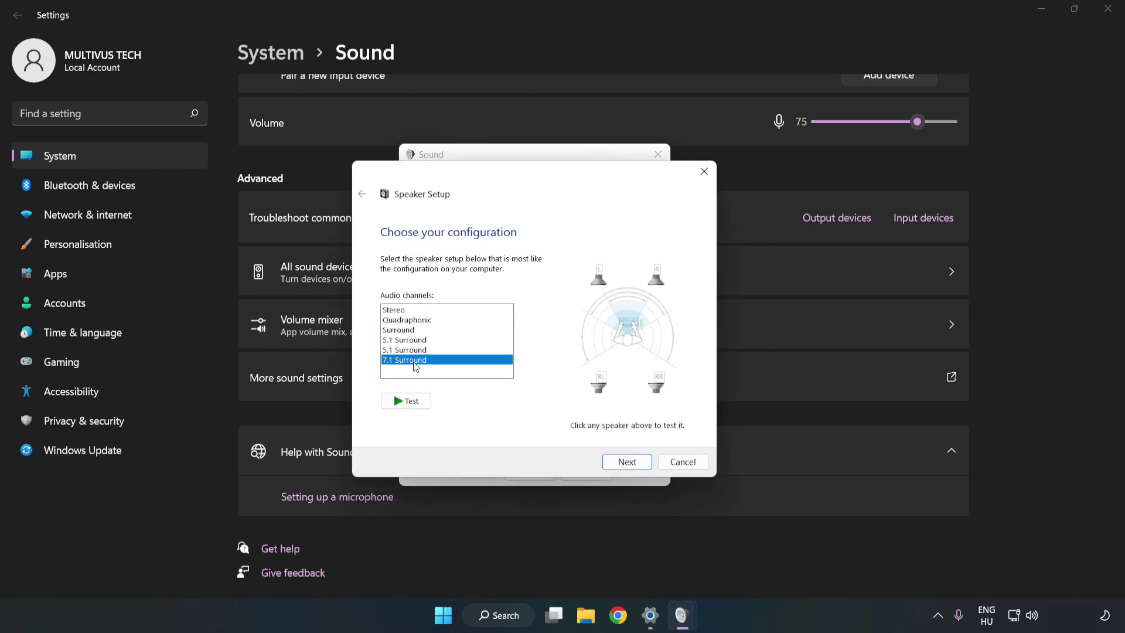
pyautogui.click(626, 464)
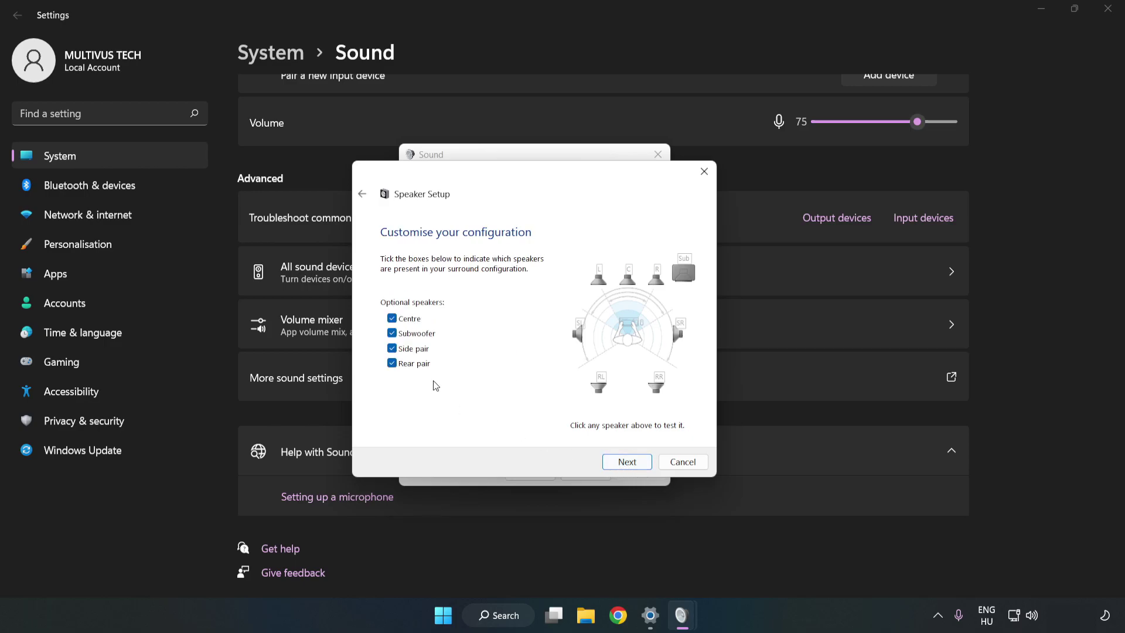
pyautogui.click(625, 462)
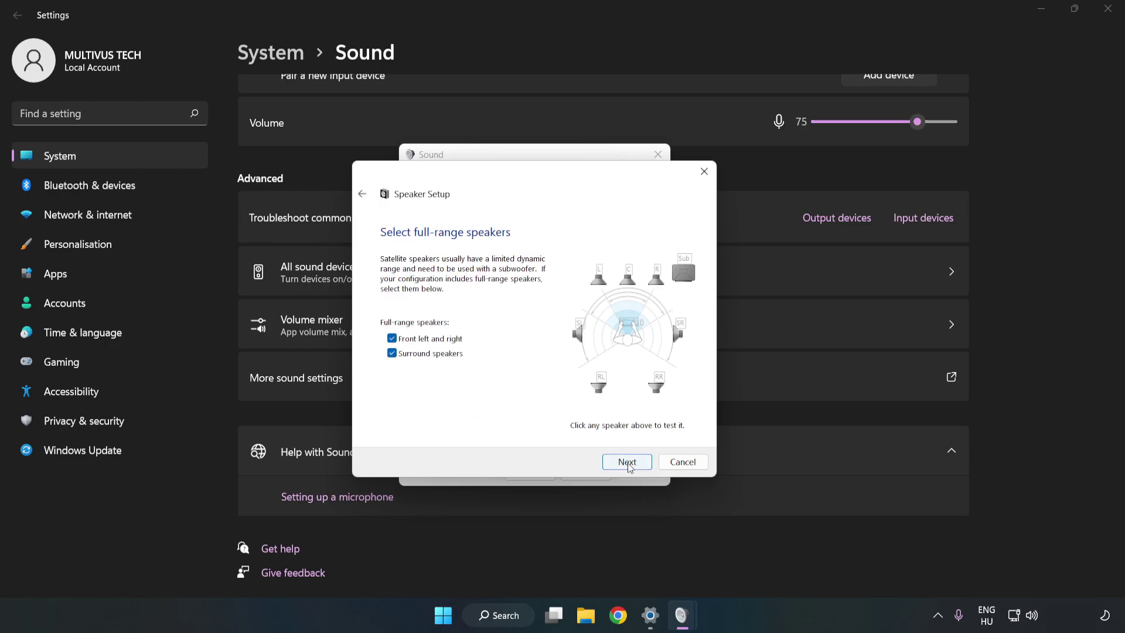
pyautogui.click(628, 464)
pyautogui.click(628, 463)
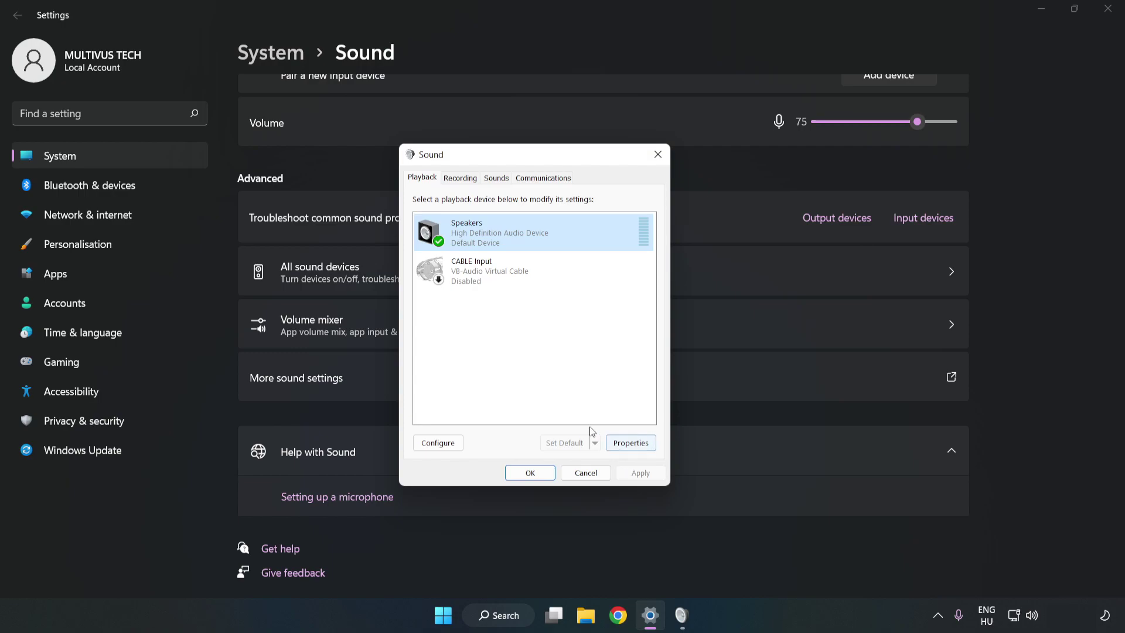
# Step: Disable all audio enhancements in the Speakers properties
pyautogui.click(639, 446)
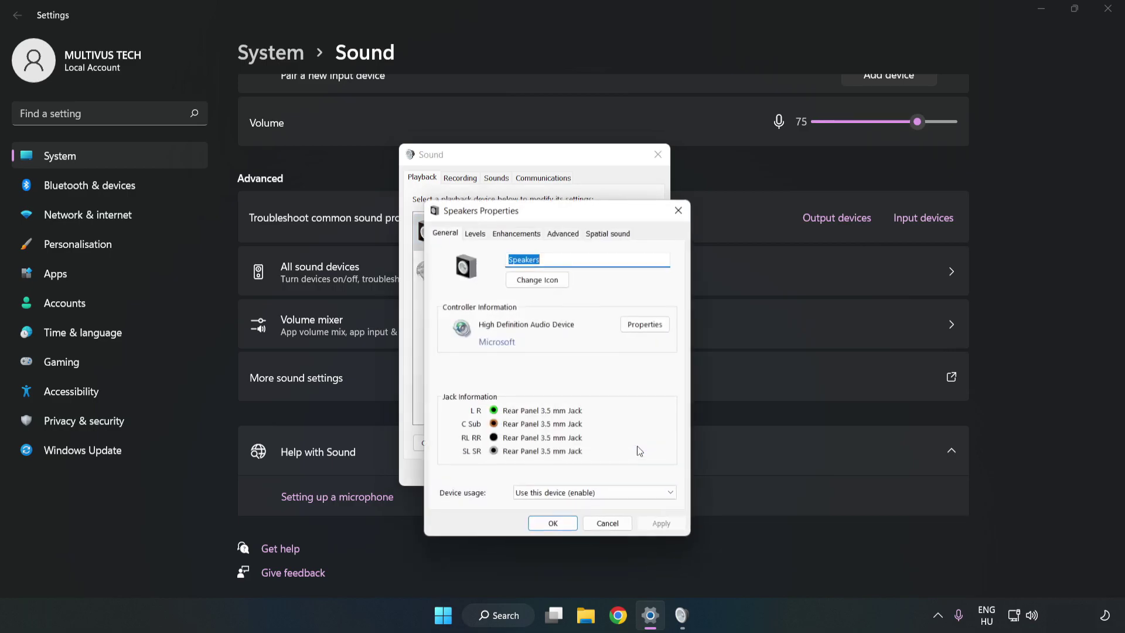
pyautogui.moveTo(557, 217); pyautogui.dragTo(534, 164)
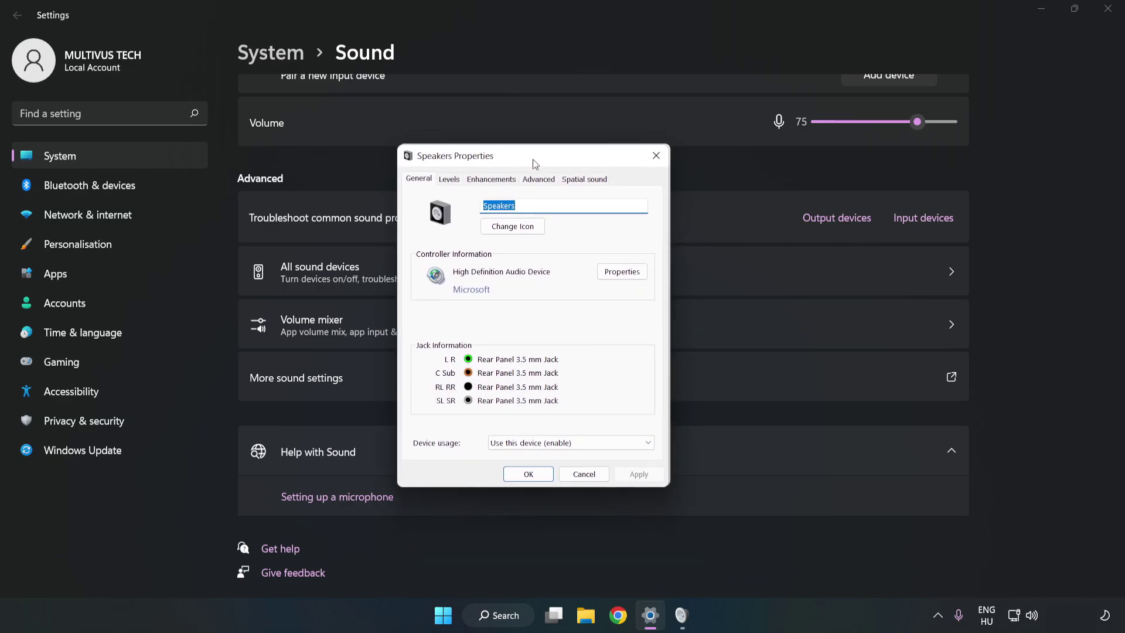
pyautogui.click(491, 180)
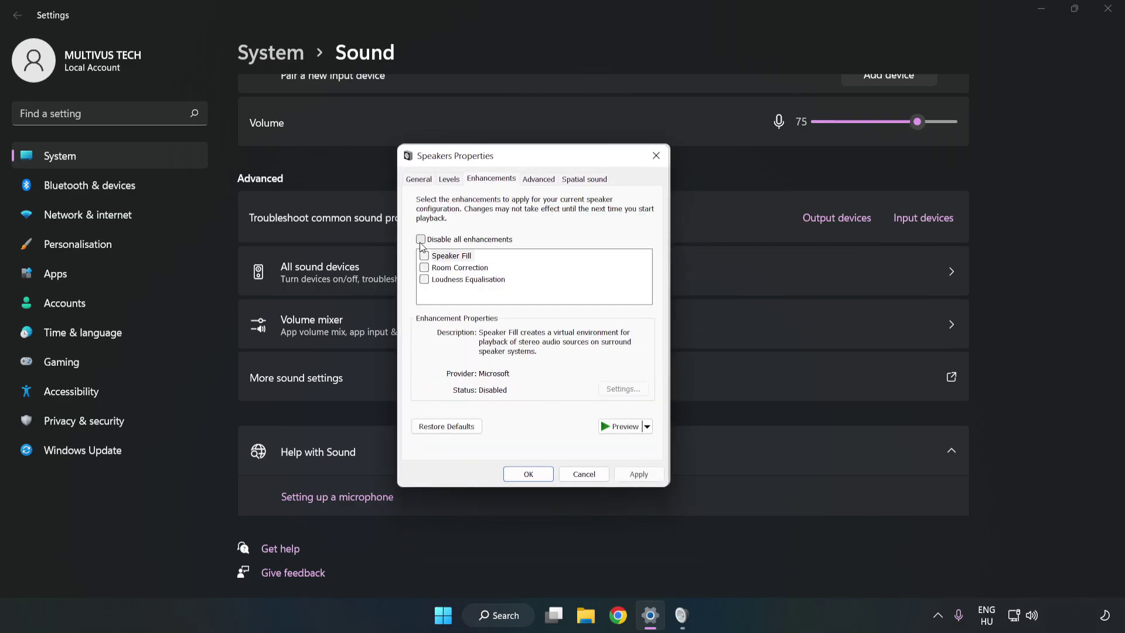
pyautogui.click(421, 240)
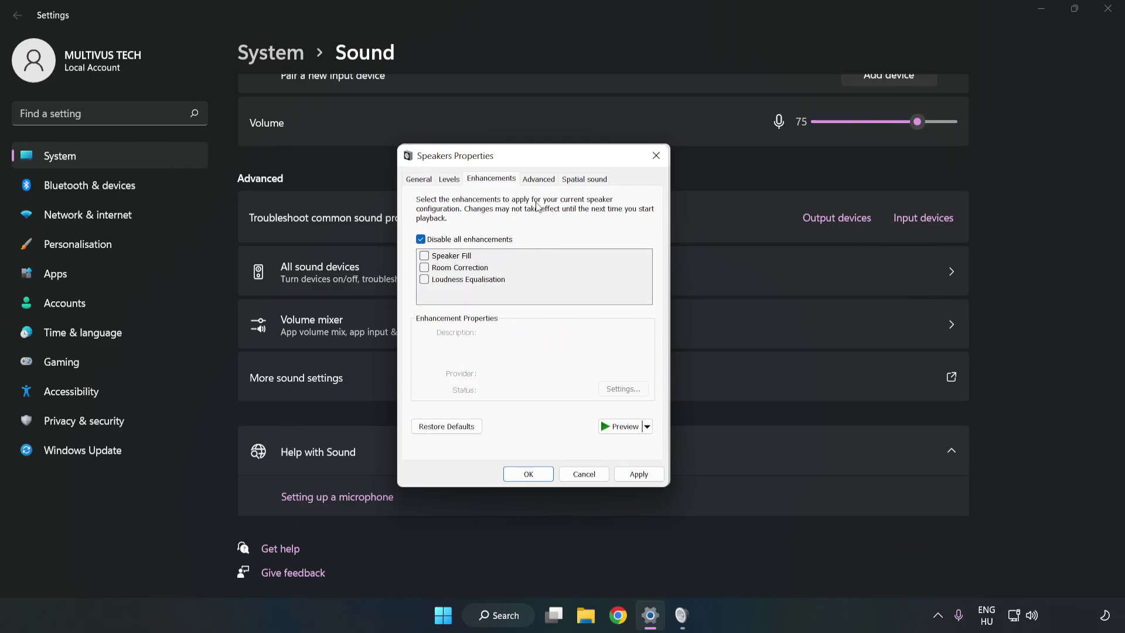
# Step: Keep the default format at 16 bit, 48000 Hz, apply, and close the Sound windows and Settings
pyautogui.click(539, 180)
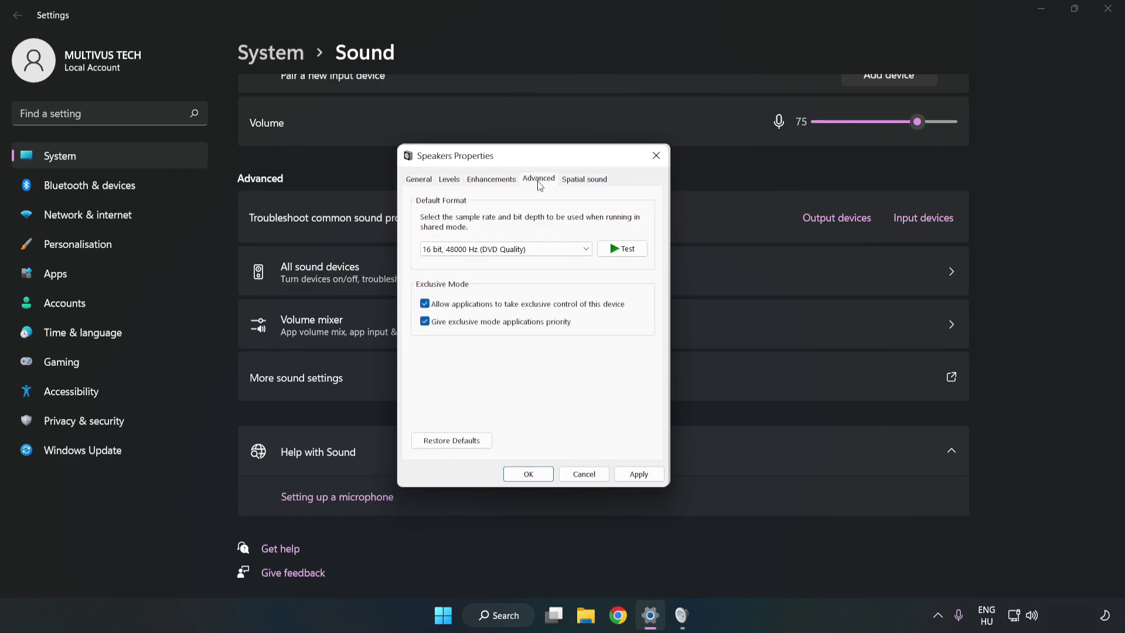
pyautogui.click(541, 249)
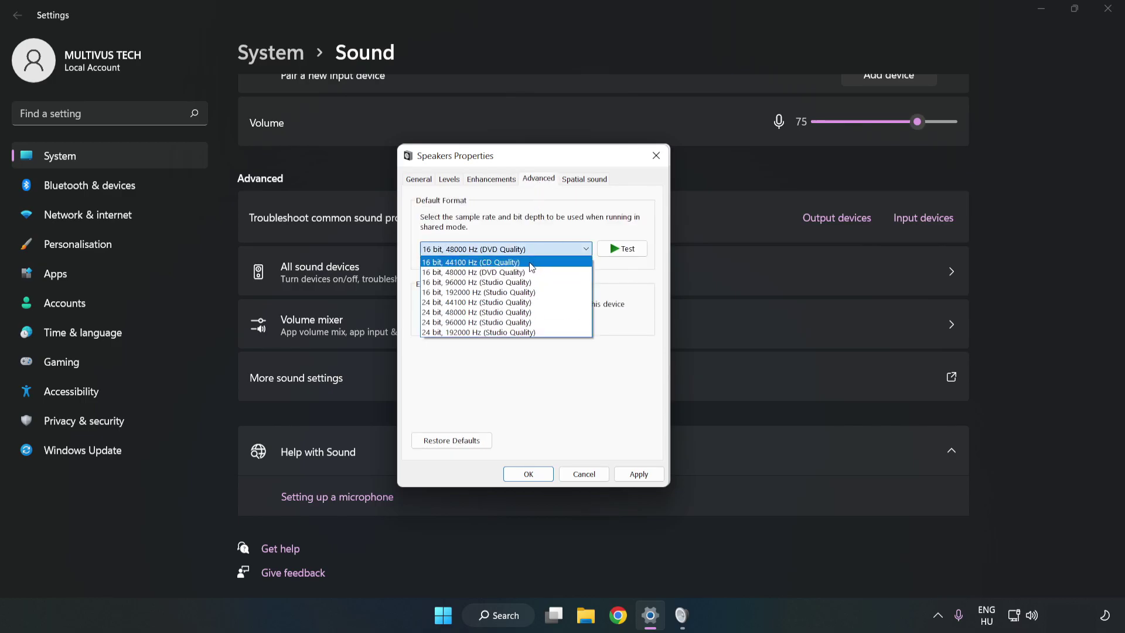
pyautogui.click(497, 249)
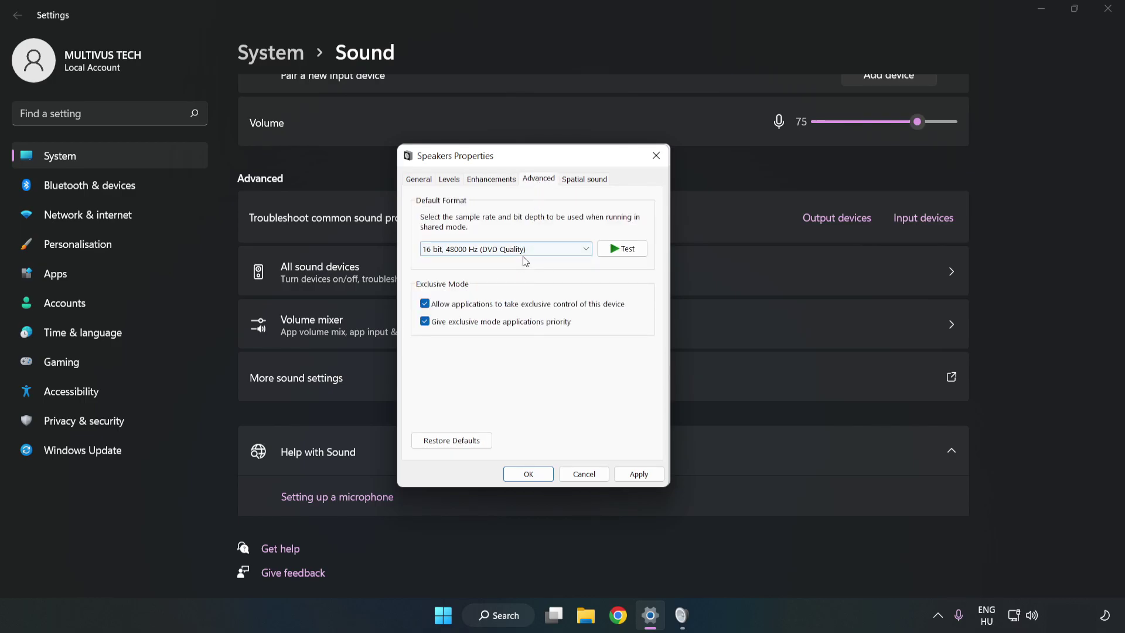
pyautogui.click(639, 475)
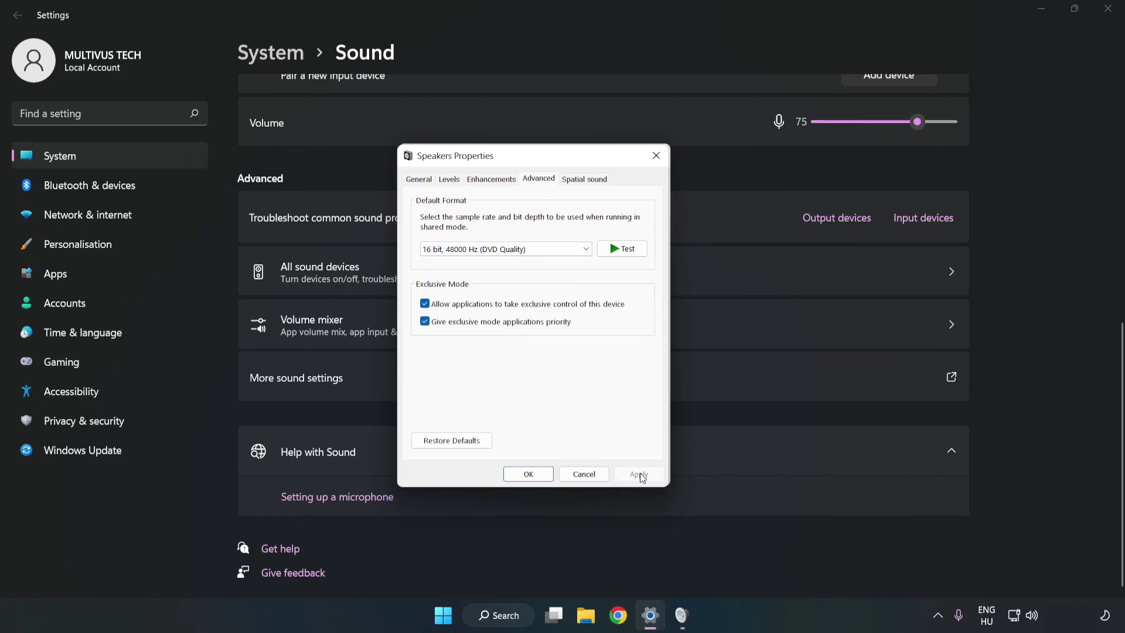
pyautogui.click(528, 473)
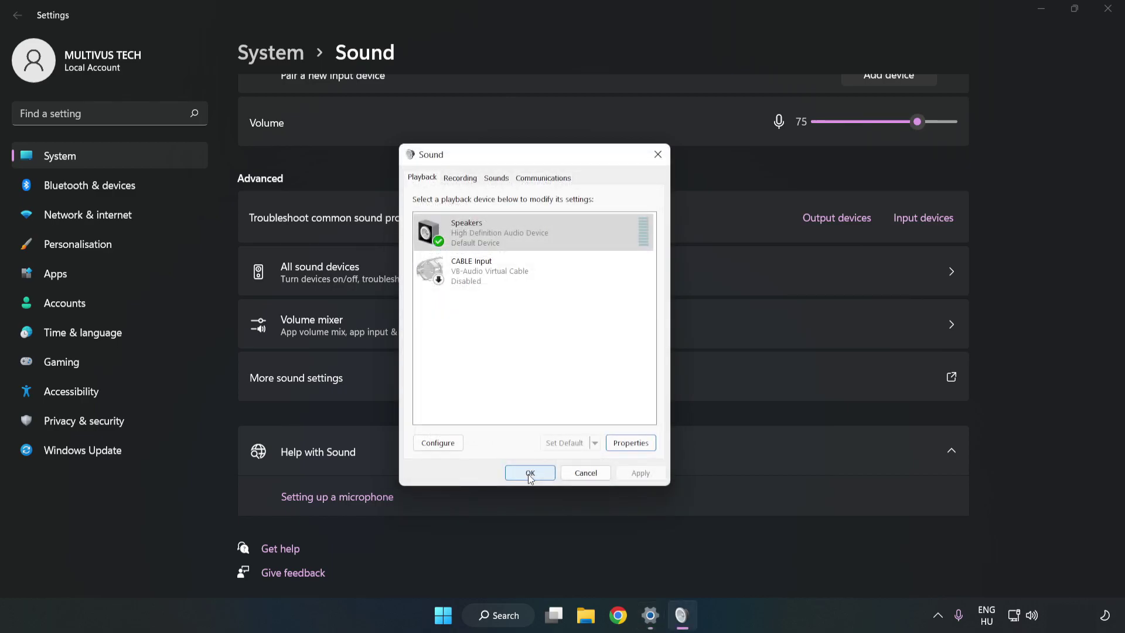
pyautogui.click(529, 472)
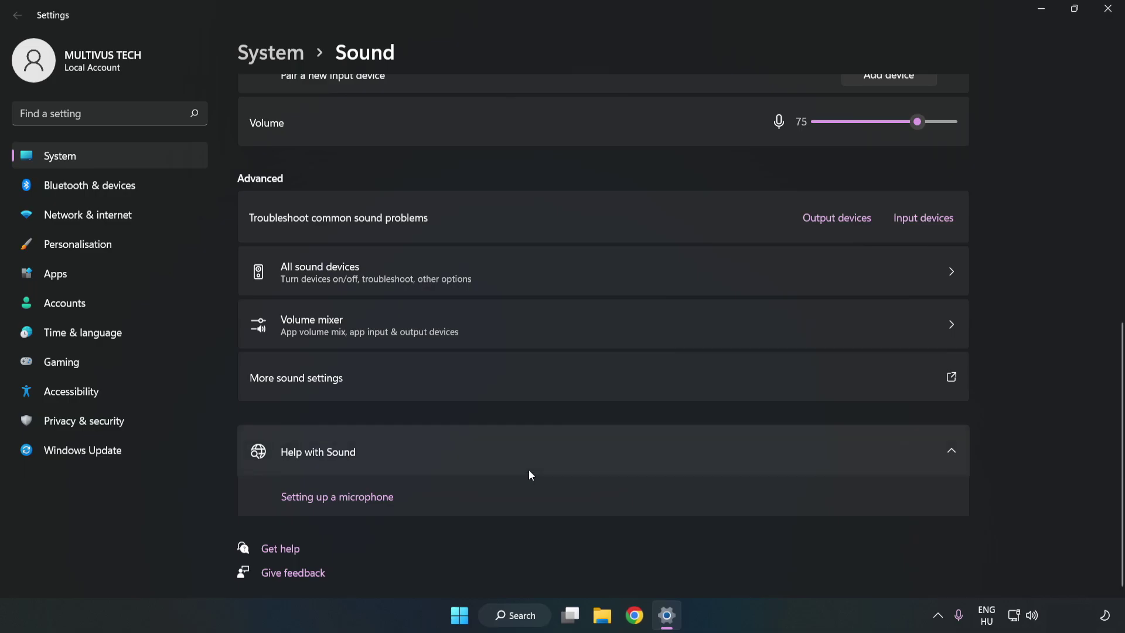
pyautogui.click(1100, 15)
# Step: Search 'device magener' from Start and open Device Manager from the results
pyautogui.click(475, 614)
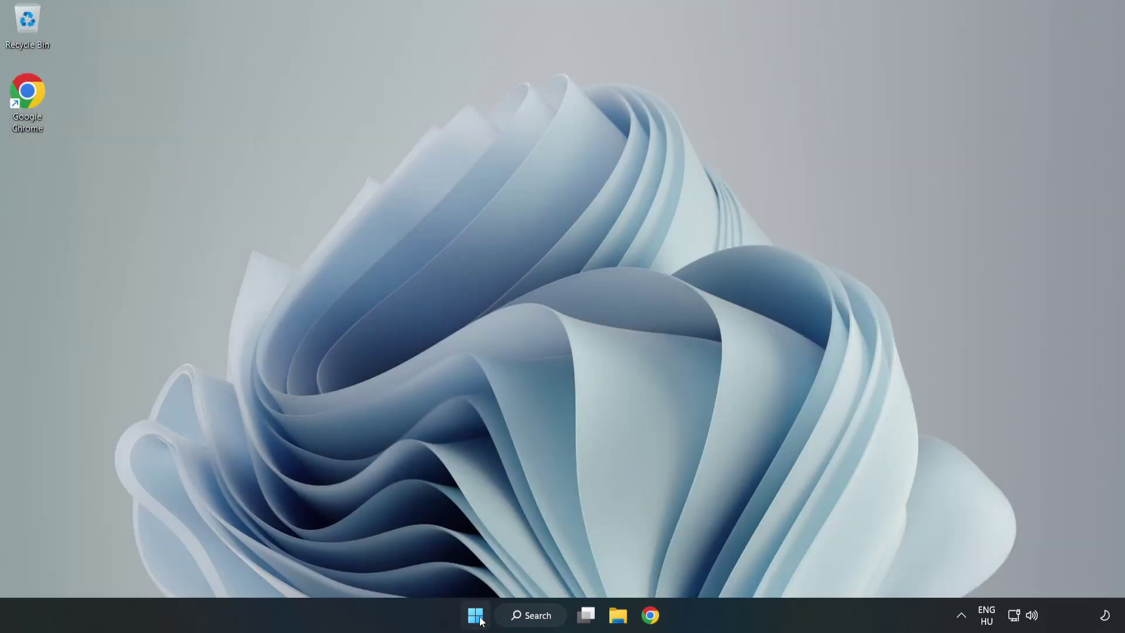
pyautogui.click(745, 564)
pyautogui.click(554, 617)
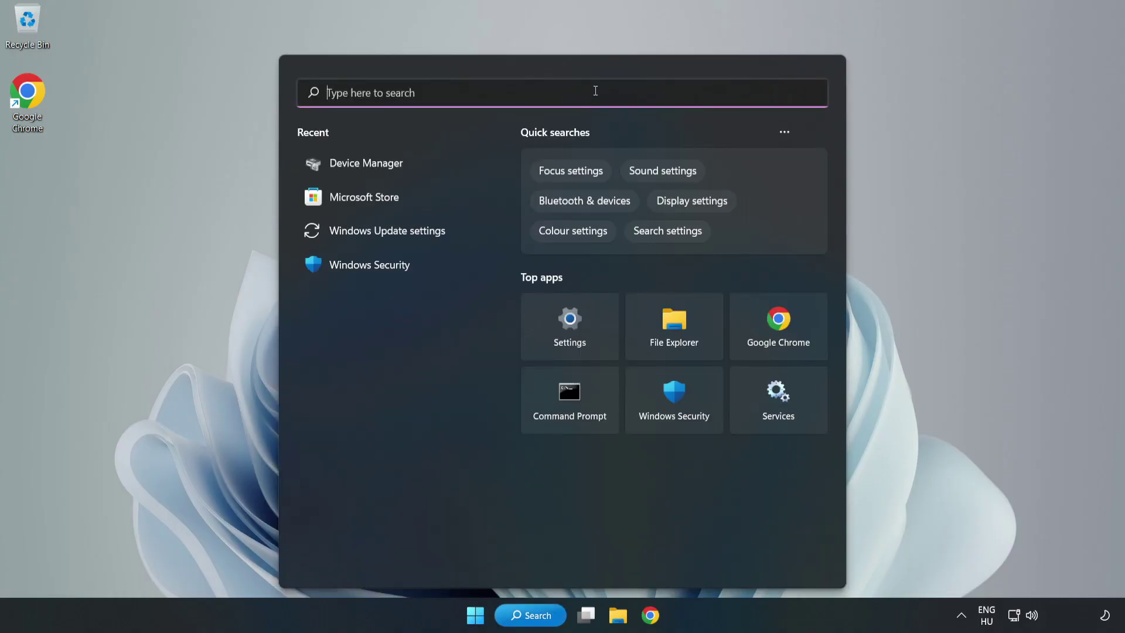
pyautogui.write('device mag')
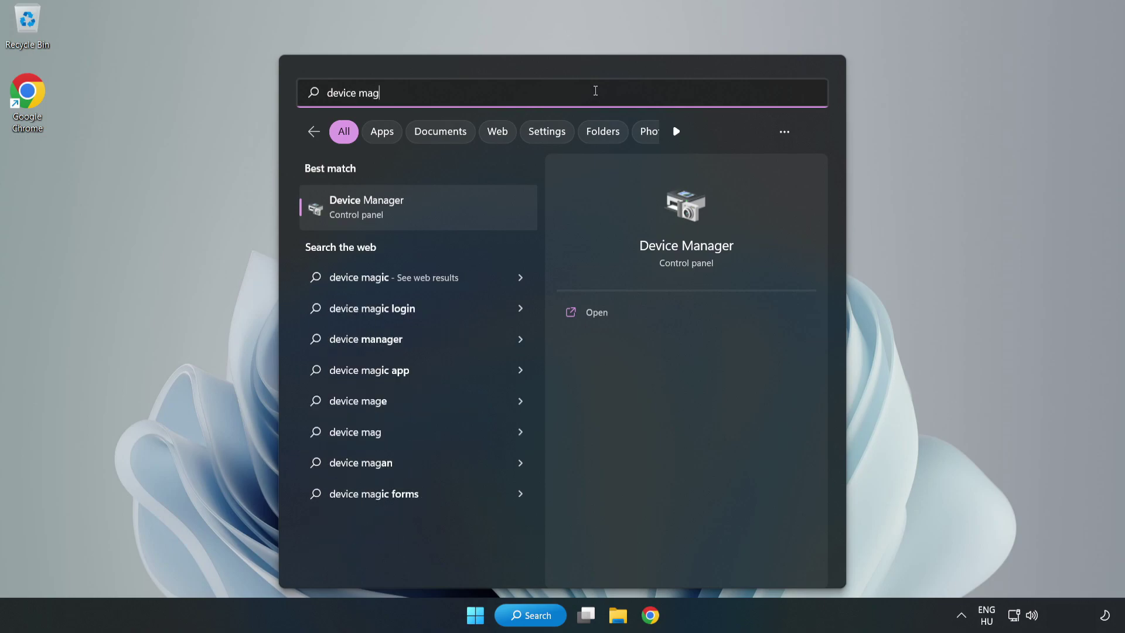
pyautogui.write('ener')
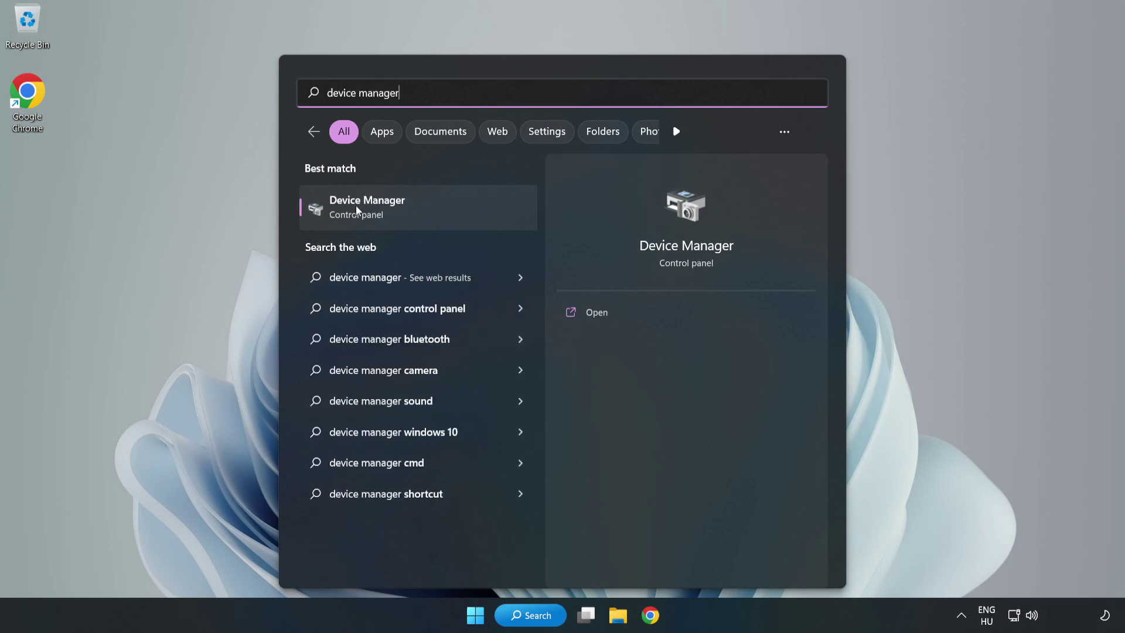
pyautogui.click(437, 208)
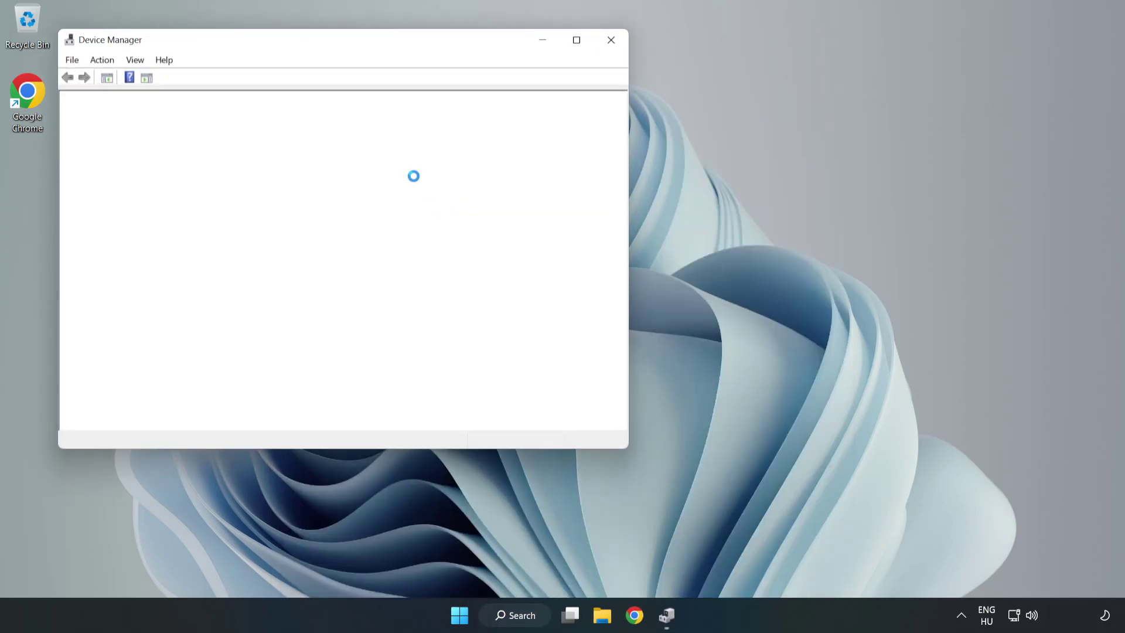
# Step: Expand Sound, video and game controllers and right-click the High Definition Audio Device
pyautogui.moveTo(314, 49); pyautogui.dragTo(508, 91)
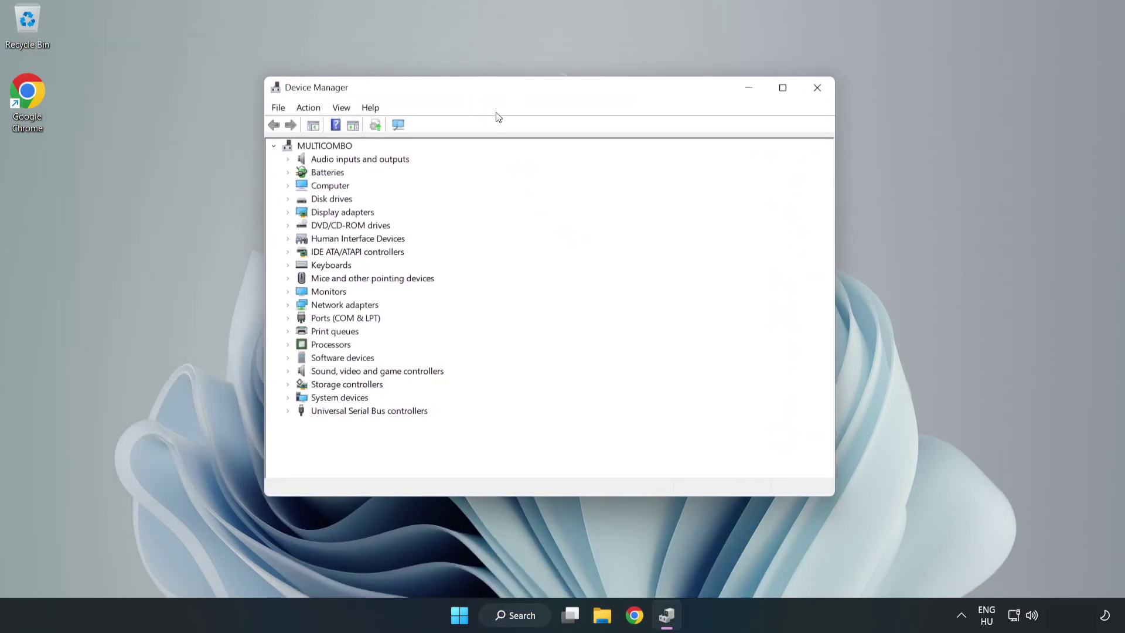
pyautogui.click(319, 376)
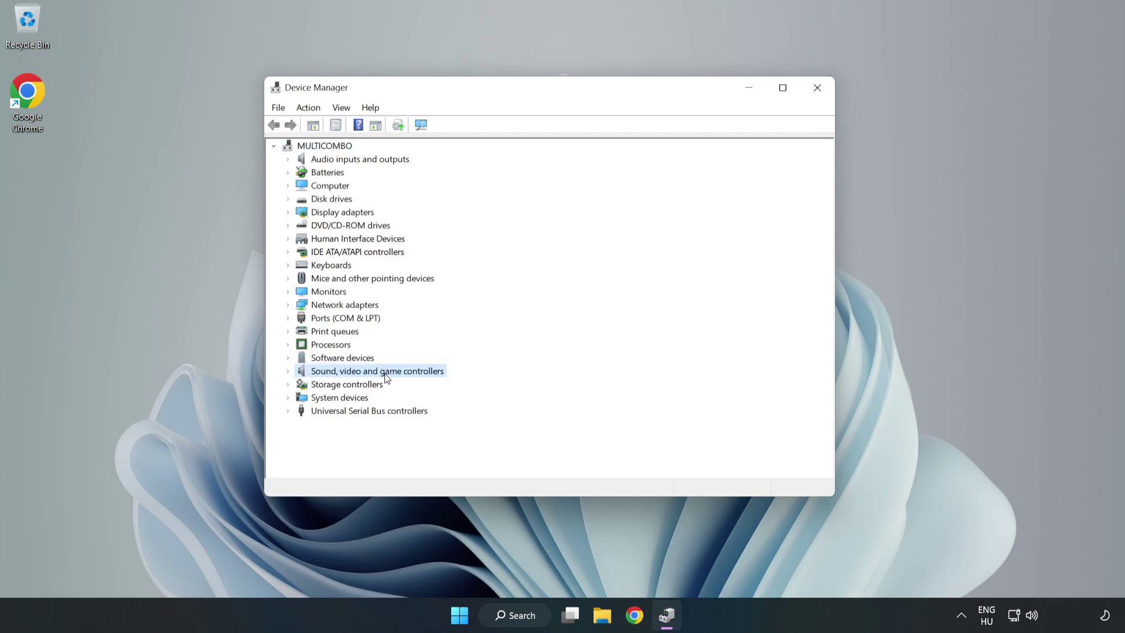
pyautogui.click(288, 372)
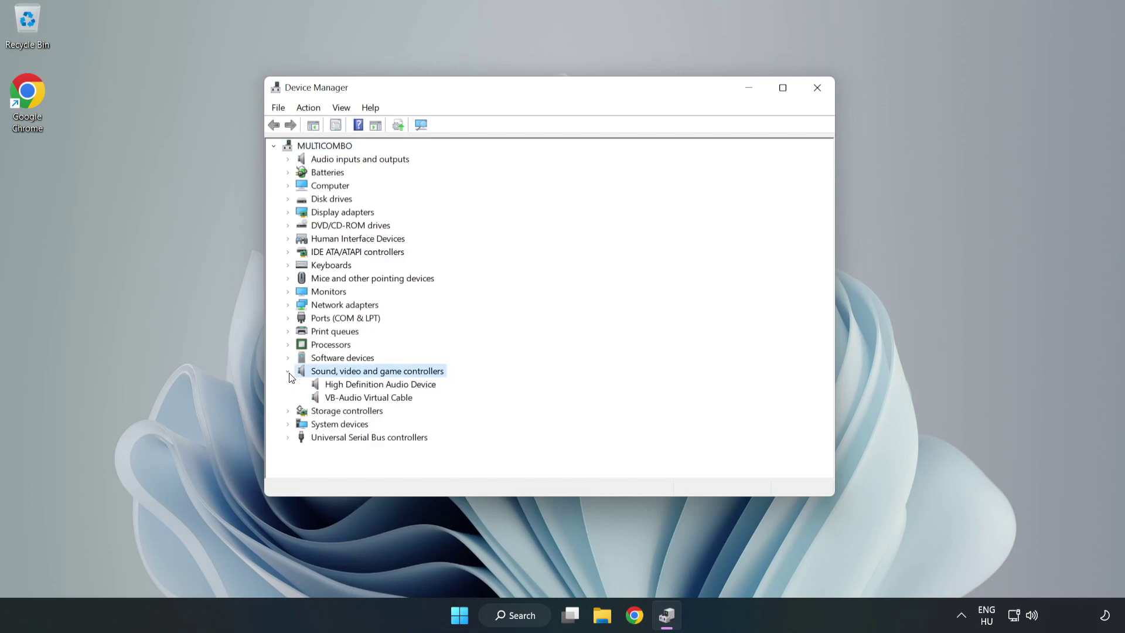
pyautogui.click(347, 385)
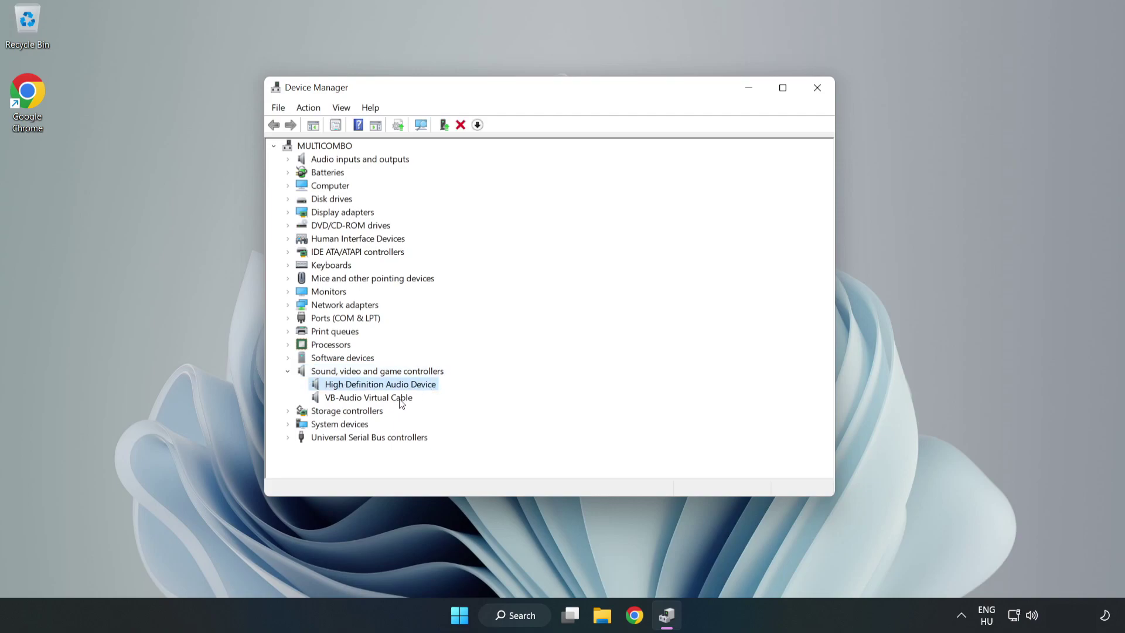
pyautogui.rightClick(416, 385)
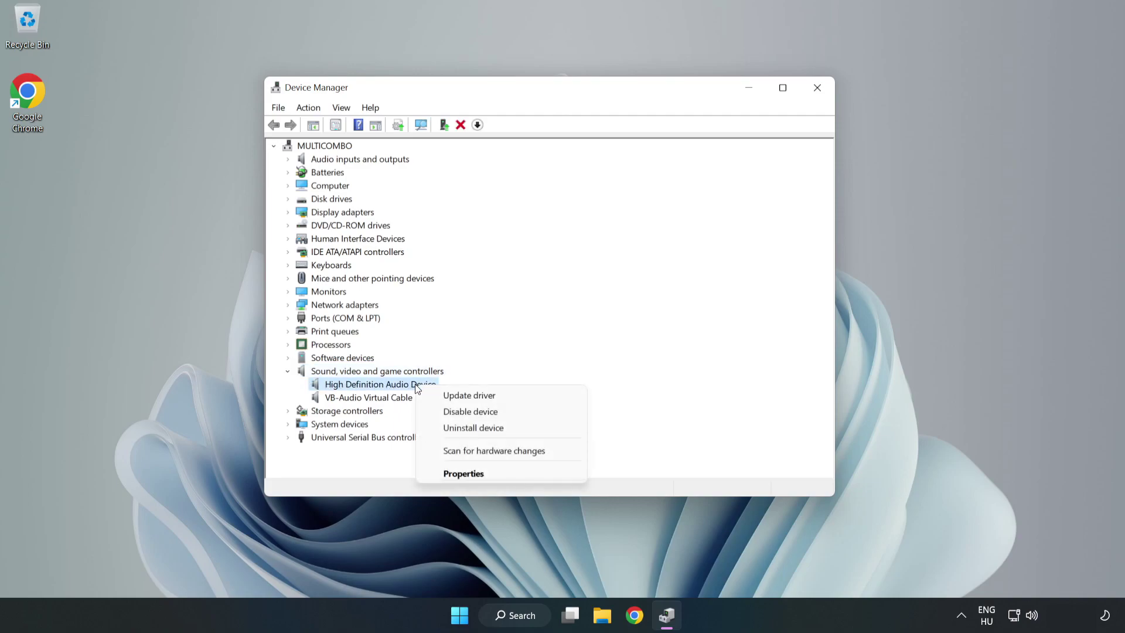
# Step: Reinstall the High Definition Audio Device driver, picking it from the computer's compatible driver list
pyautogui.click(511, 395)
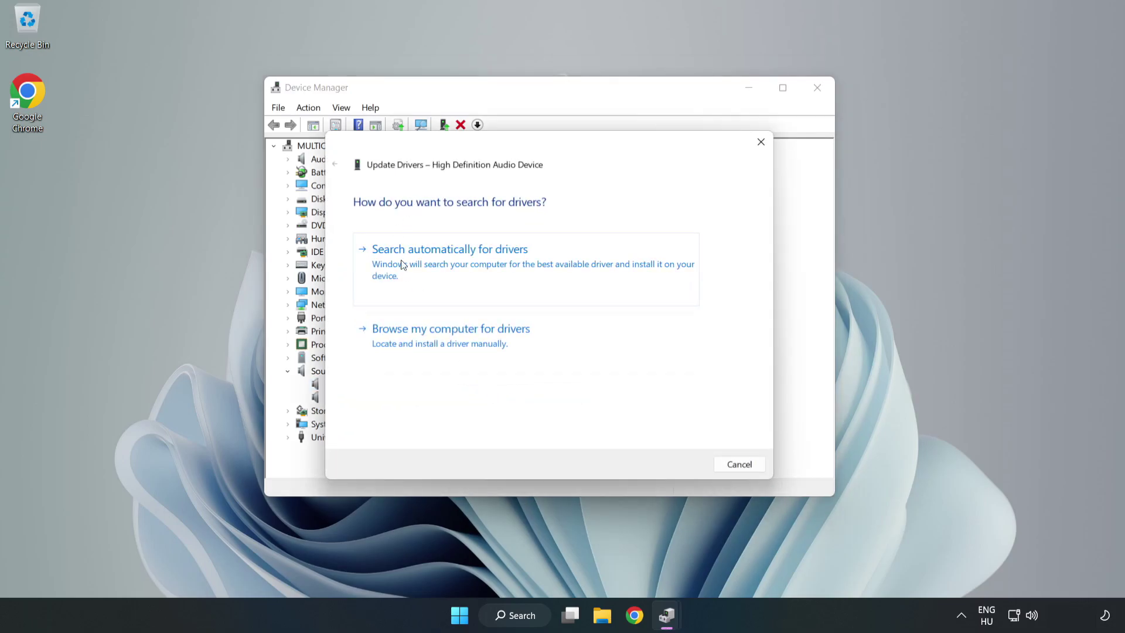
pyautogui.click(490, 344)
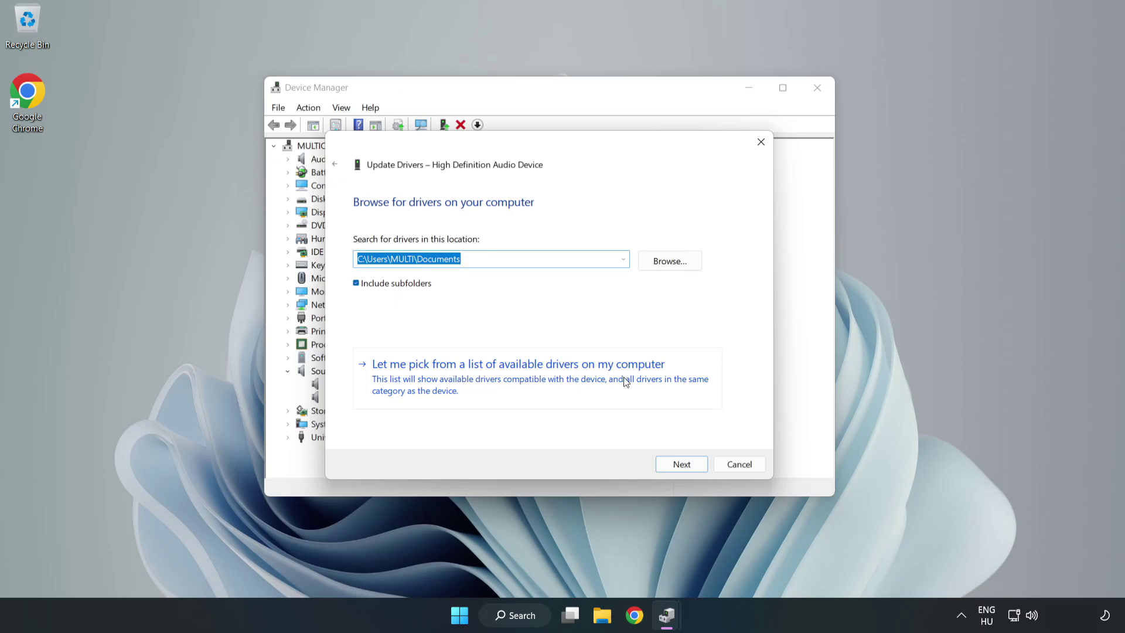
pyautogui.click(586, 386)
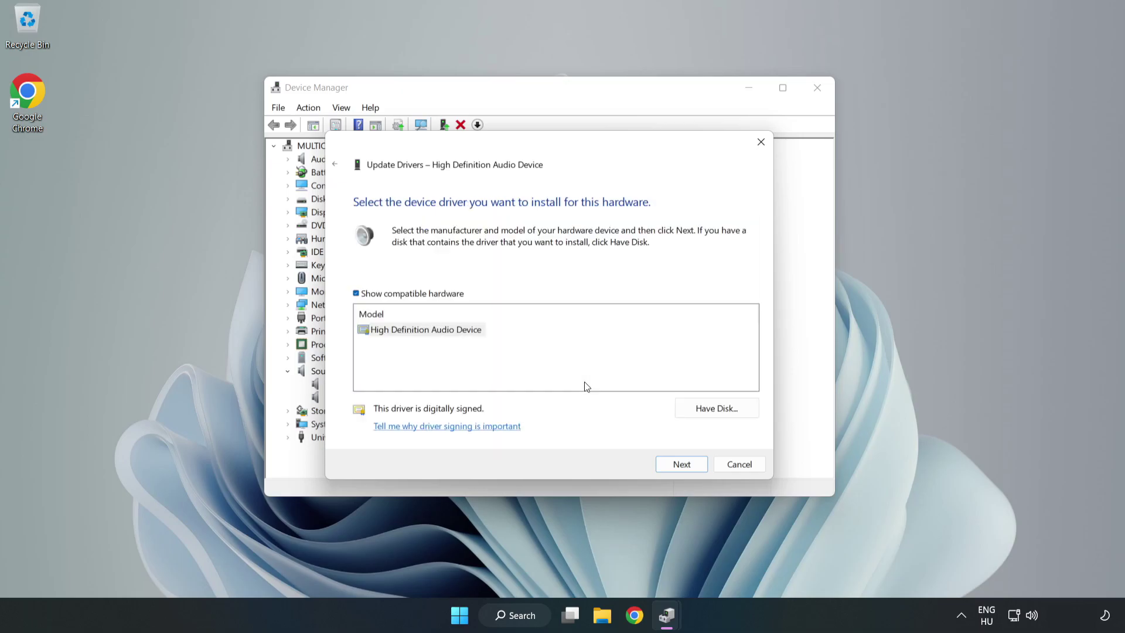
pyautogui.click(376, 333)
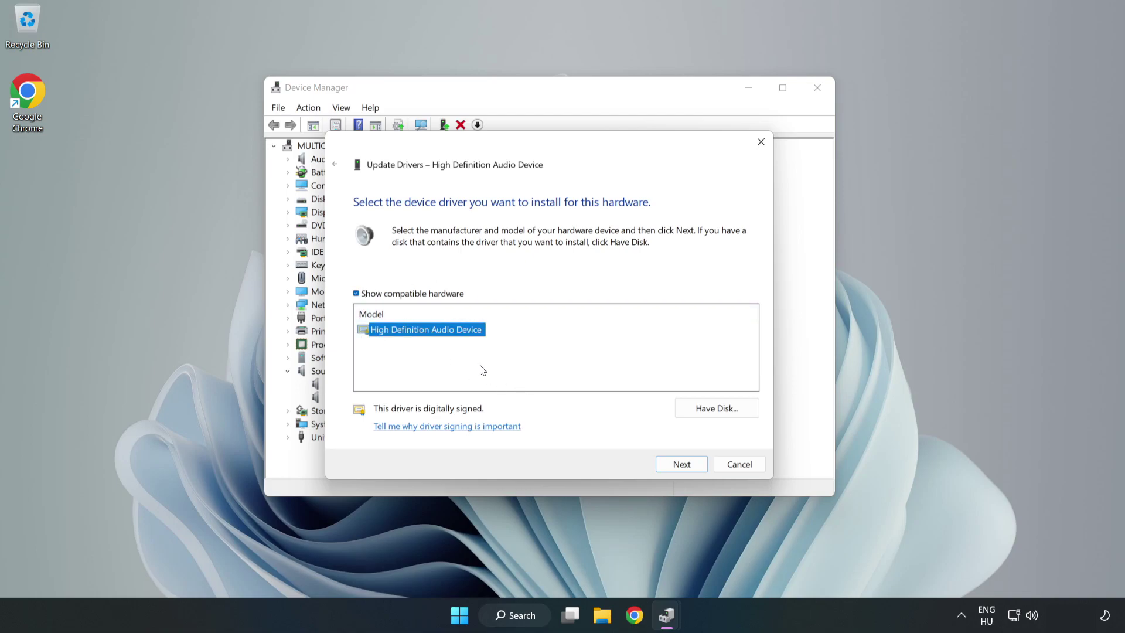
pyautogui.click(683, 466)
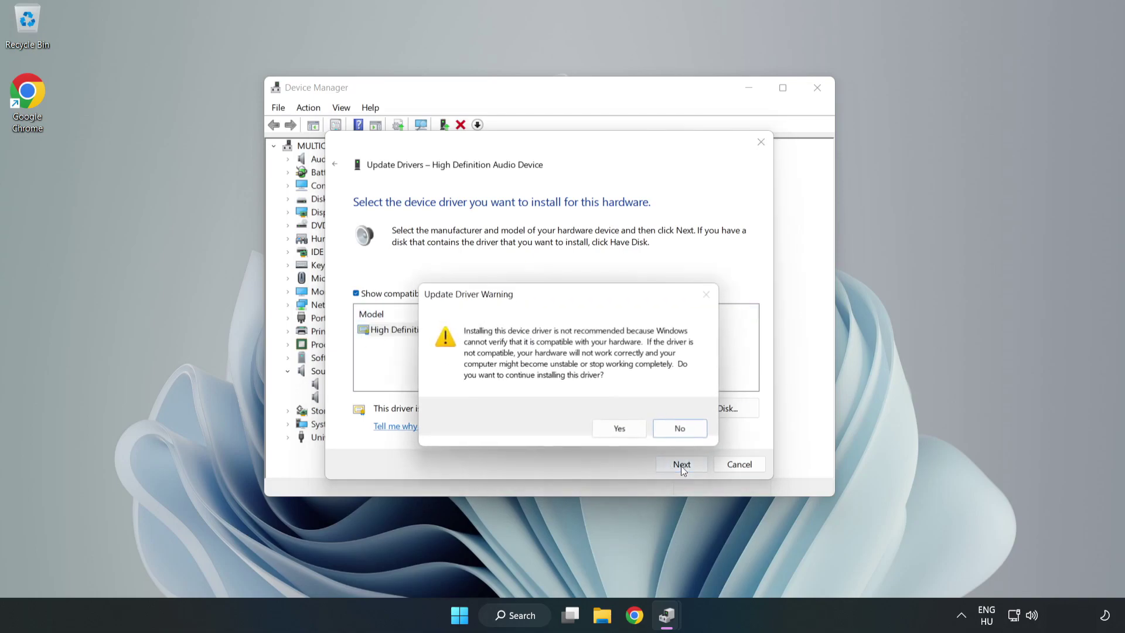
pyautogui.click(624, 432)
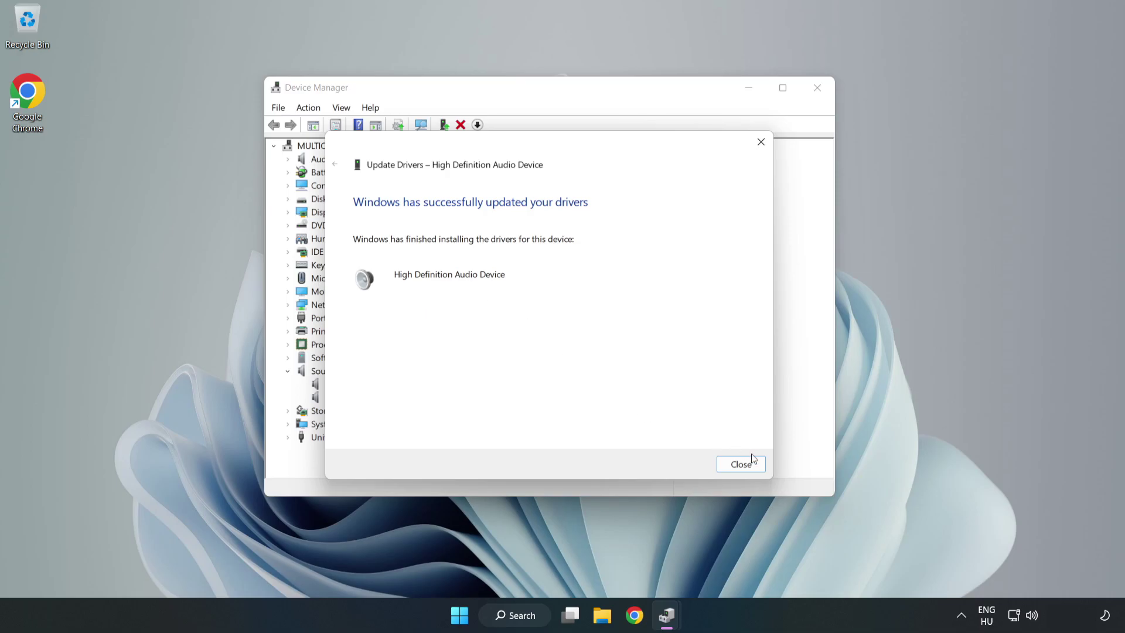
# Step: Close the driver wizard and Device Manager, then bring up Start's power options to restart
pyautogui.click(741, 465)
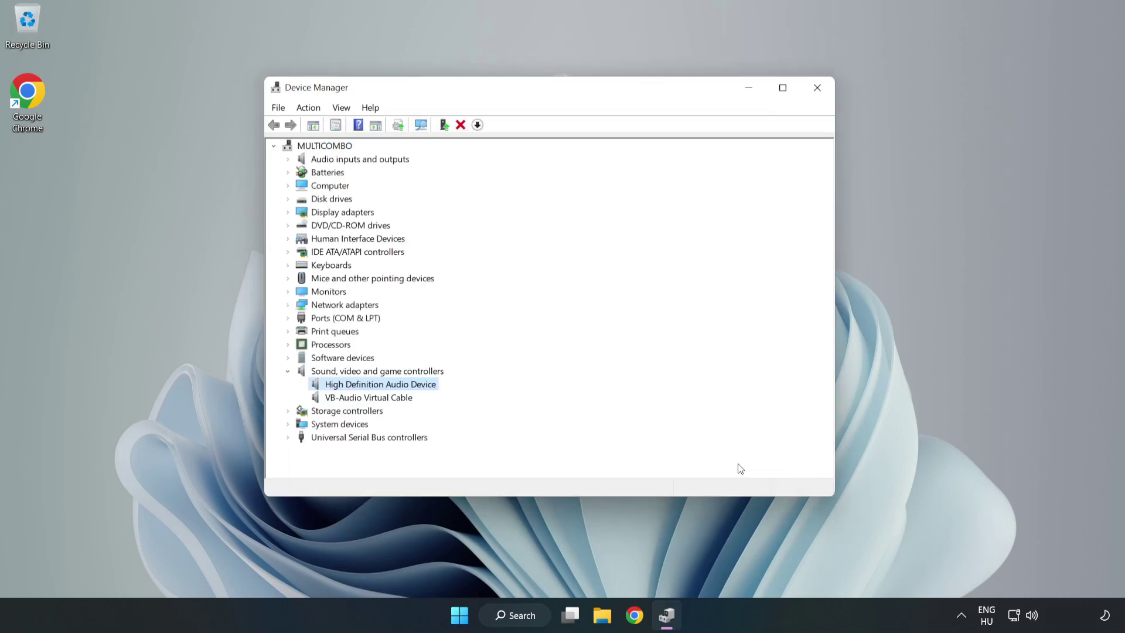
pyautogui.click(815, 89)
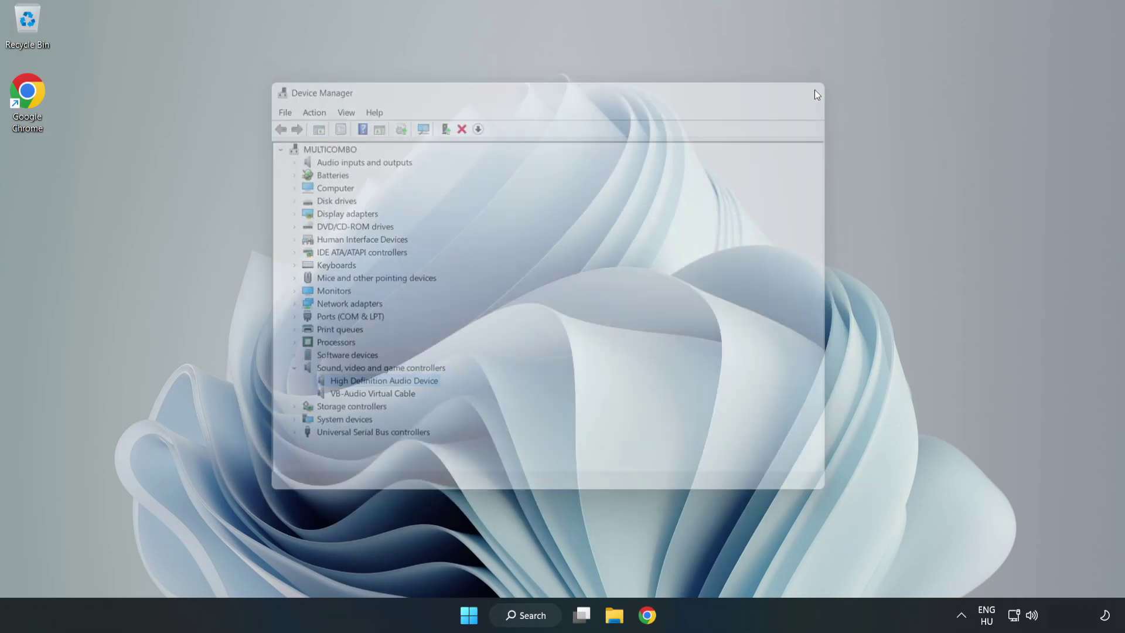
pyautogui.click(475, 614)
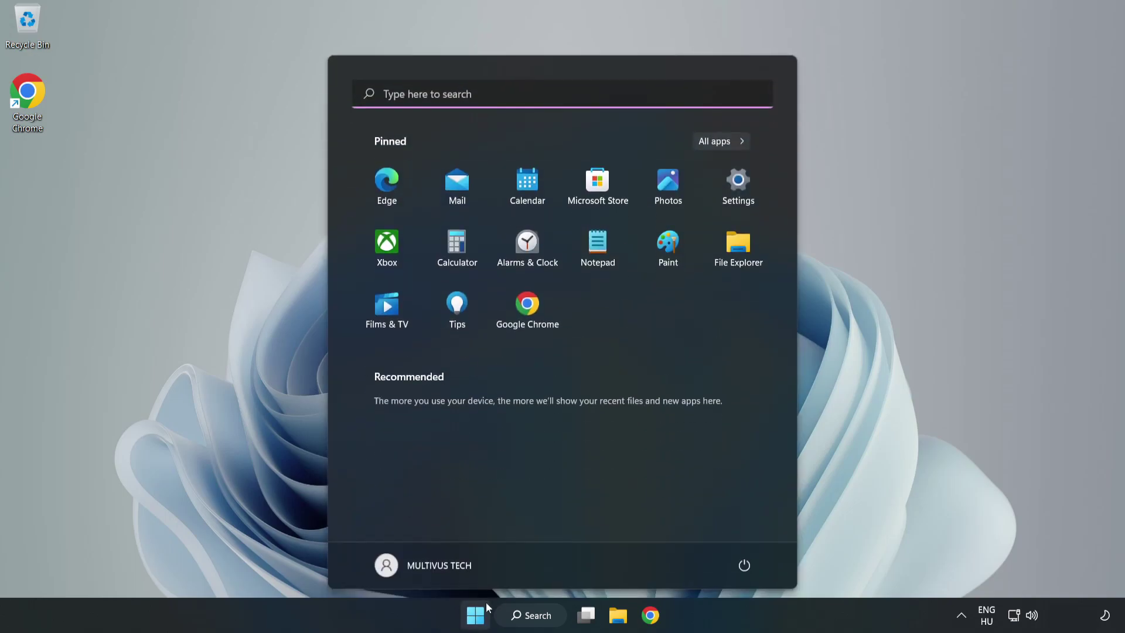
pyautogui.click(743, 564)
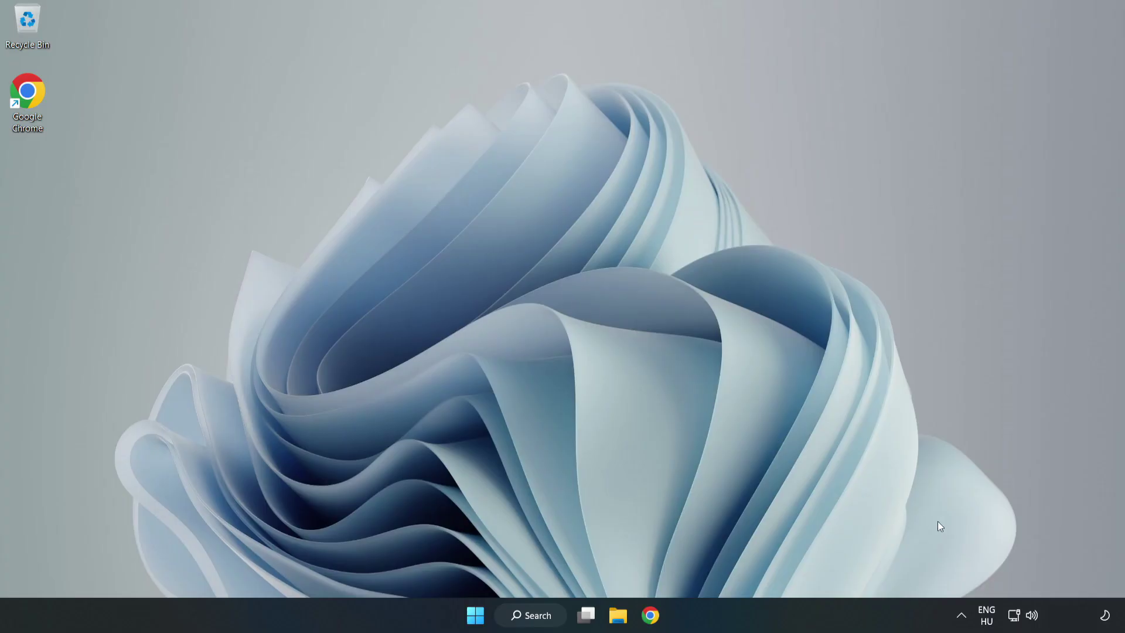
# Step: Launch the Playing Audio sound troubleshooter from the taskbar speaker icon's menu
pyautogui.rightClick(1035, 616)
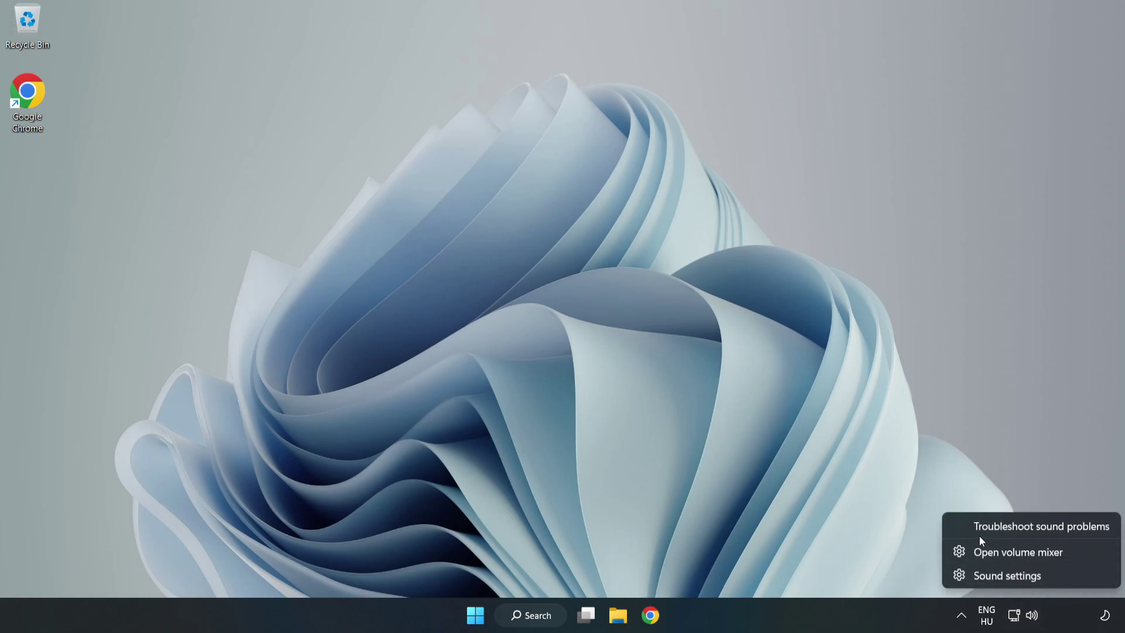
pyautogui.click(1016, 526)
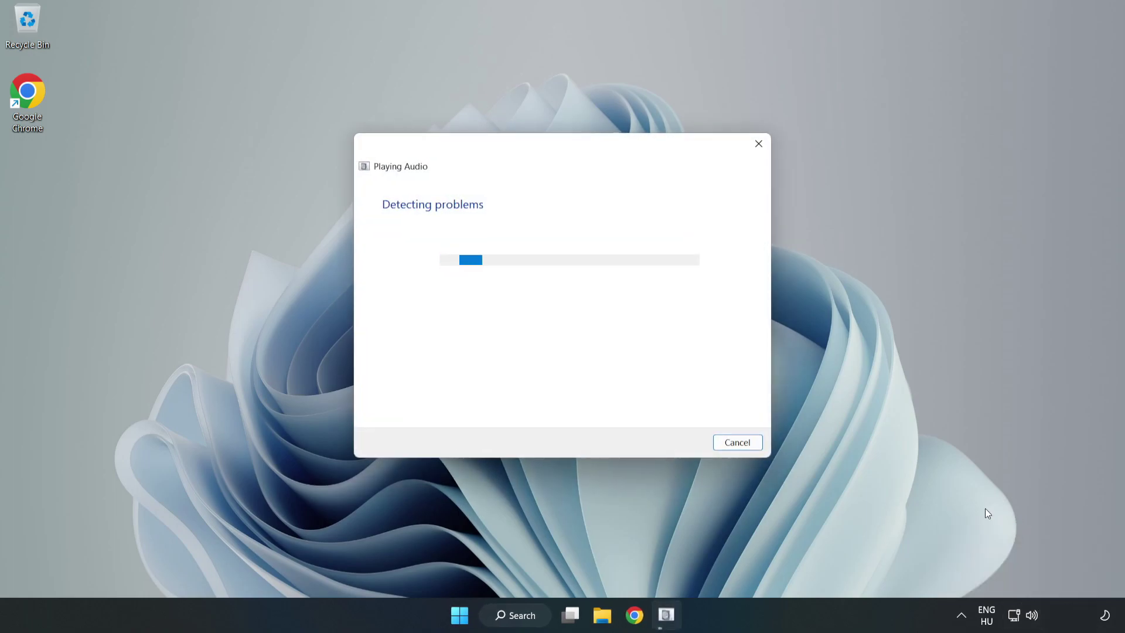